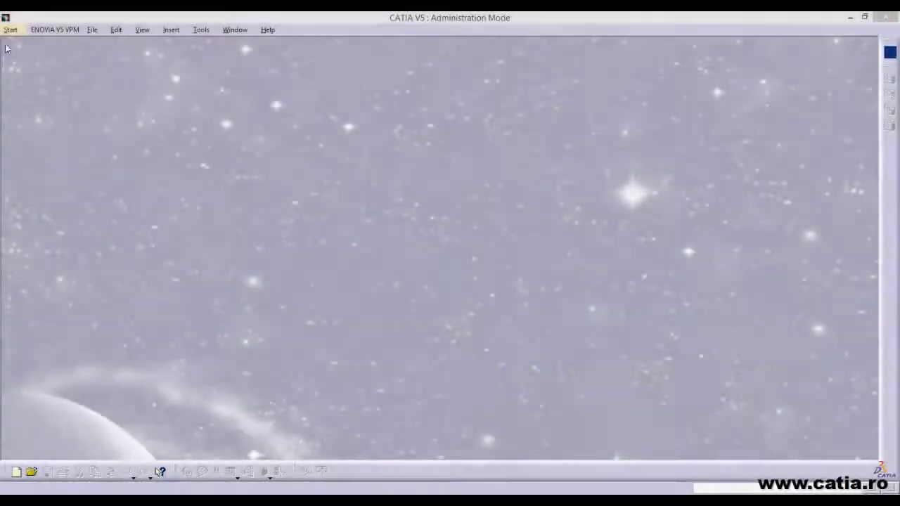
Create a new empty part document, Part1, from the Part Design workbench.
left_click(10, 30)
mouse_move(43, 56)
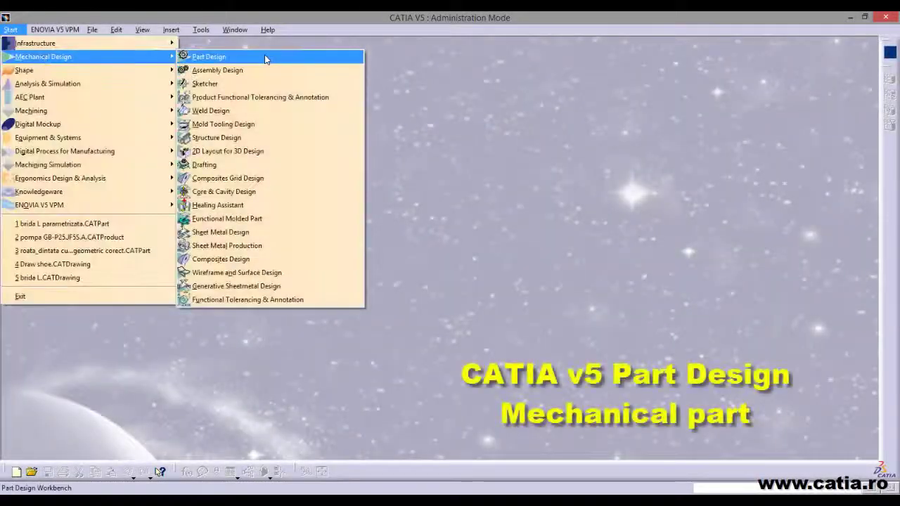
left_click(267, 56)
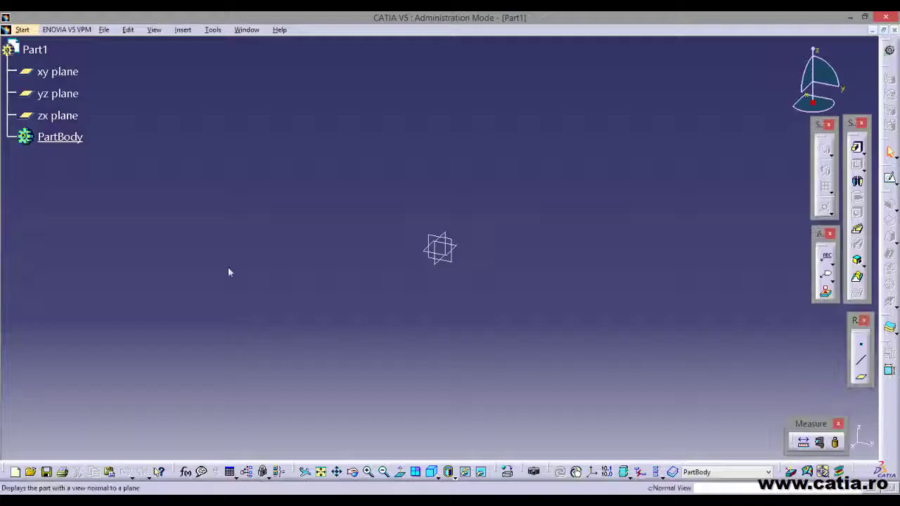
On the xy plane, draw a closed three-line triangle from the origin with a vertical right side.
left_click(57, 72)
left_click(890, 179)
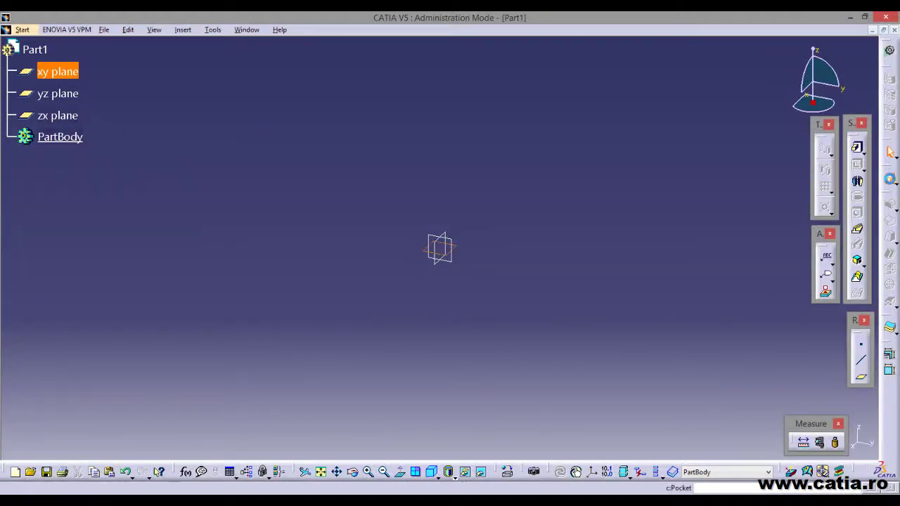
left_click(849, 175)
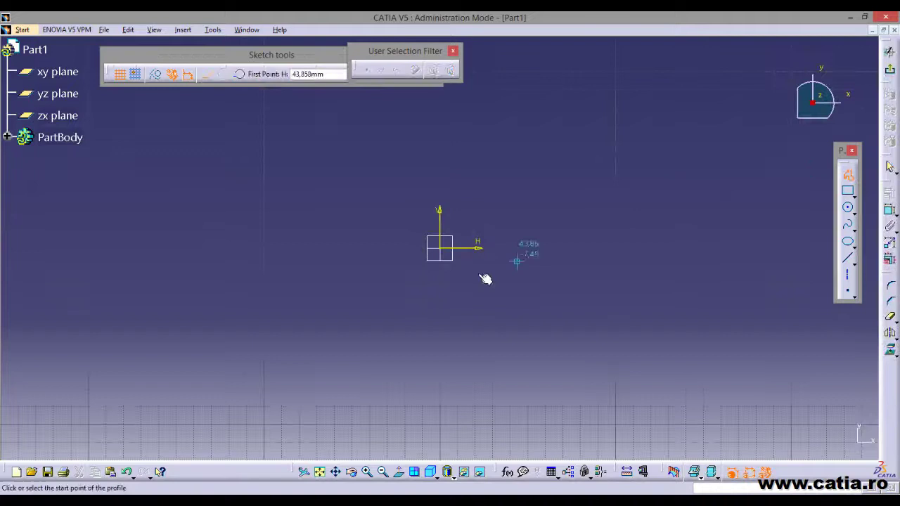
left_click(439, 247)
left_click(566, 168)
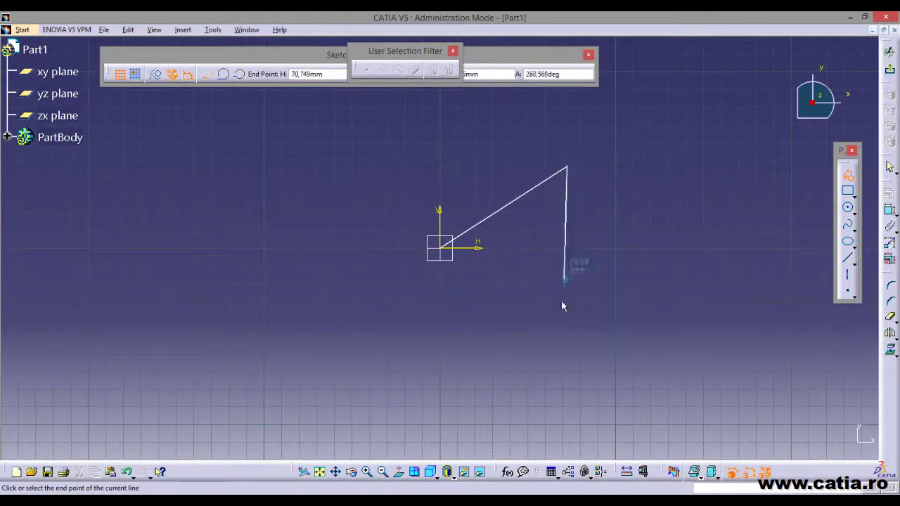
left_click(567, 347)
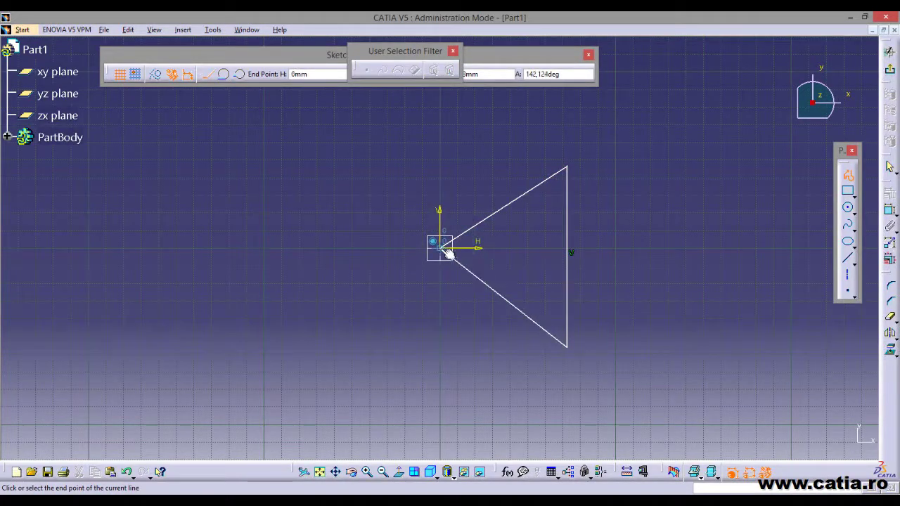
left_click(443, 248)
Constrain both slanted sides symmetric about the H axis and drag the top vertex down to shrink the triangle.
left_click(509, 203)
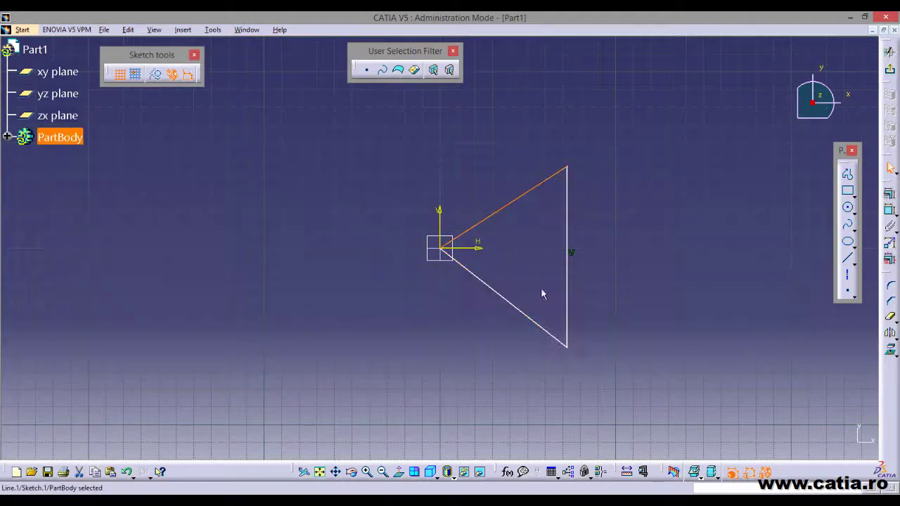
left_click(549, 334, "ctrl")
left_click(489, 251, "ctrl")
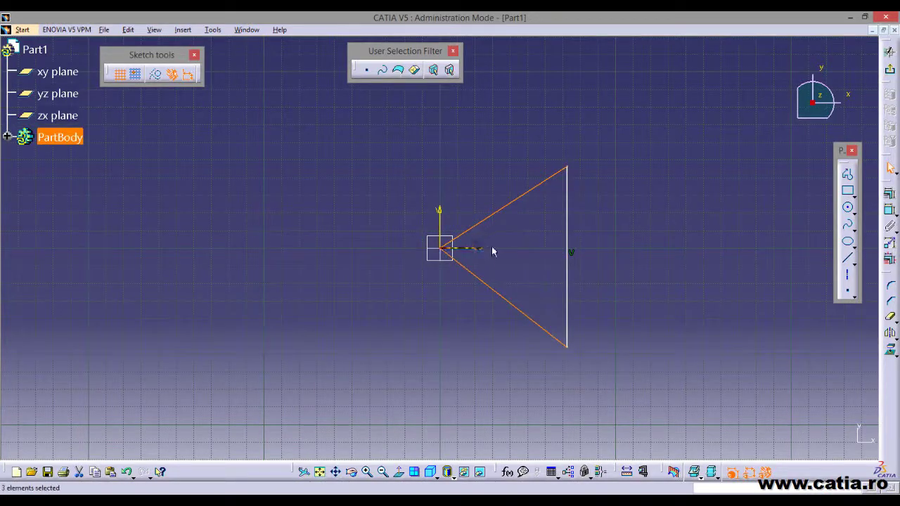
left_click(889, 193)
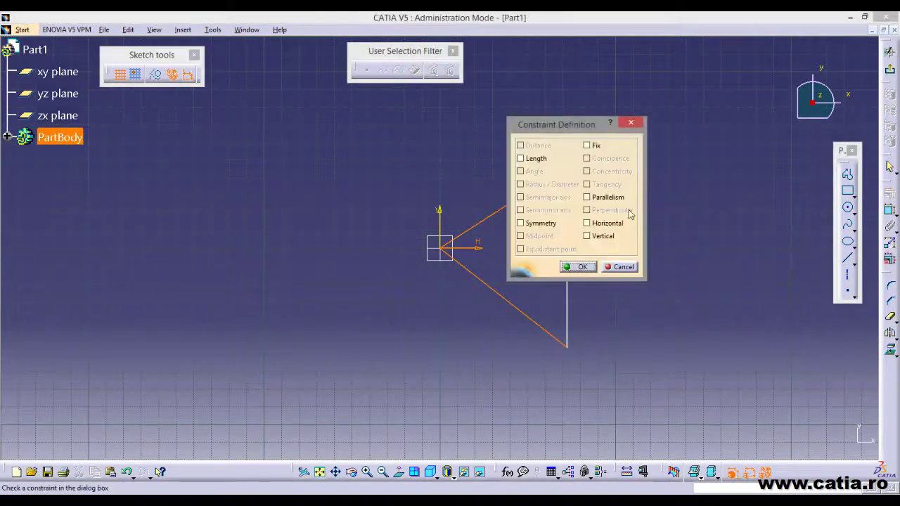
left_click(537, 224)
left_click(579, 267)
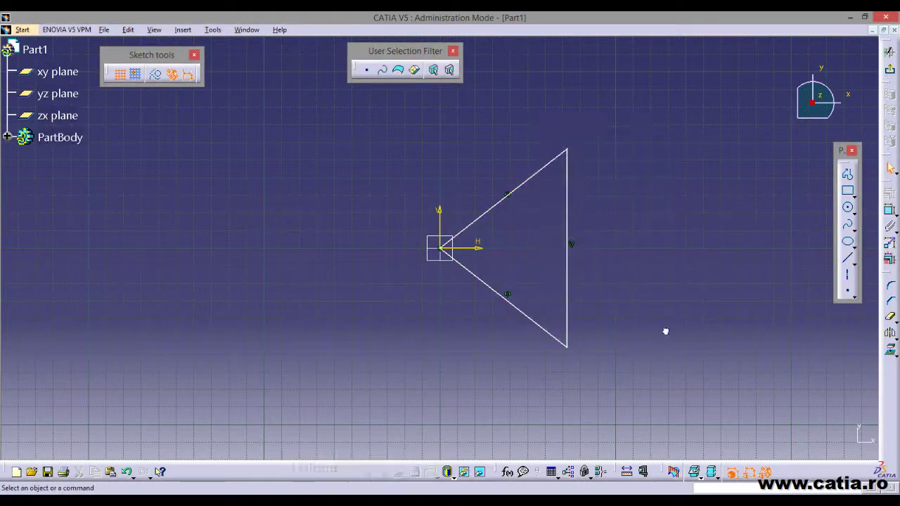
left_click_drag(567, 150, 562, 187)
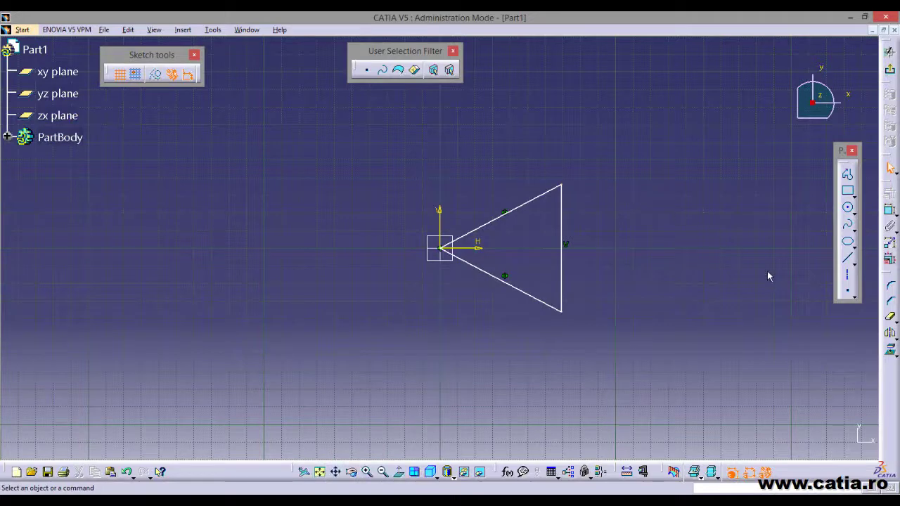
left_click(890, 286)
Fillet the triangle's top-right corner with radius 5.
left_click(555, 189)
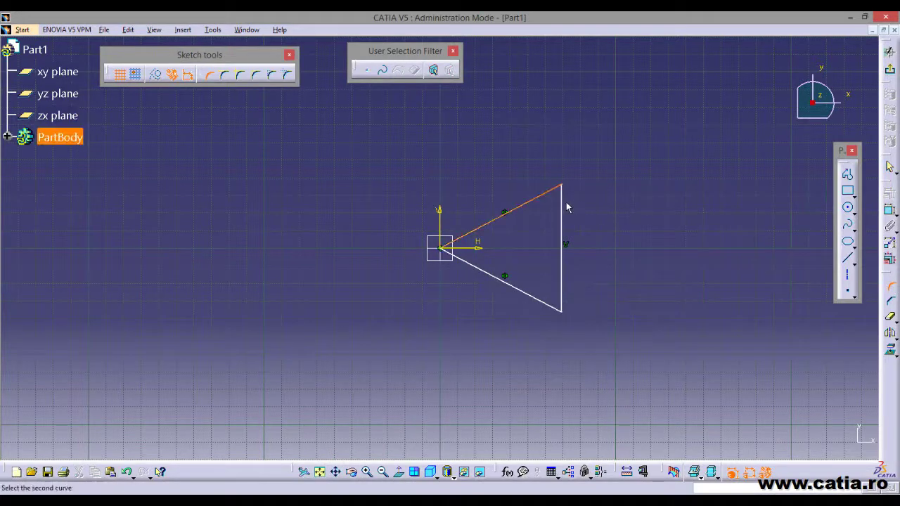
left_click(562, 206)
left_click(551, 203)
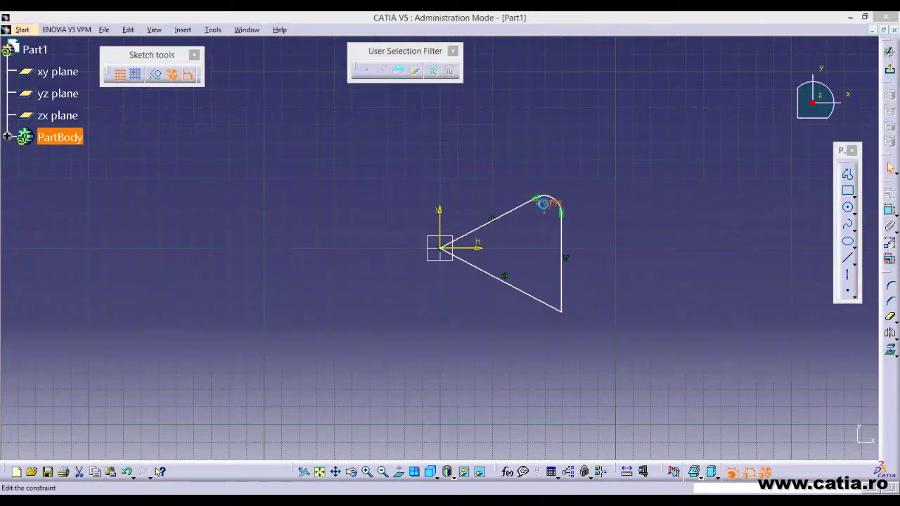
double_click(543, 203)
type("5")
key("Return")
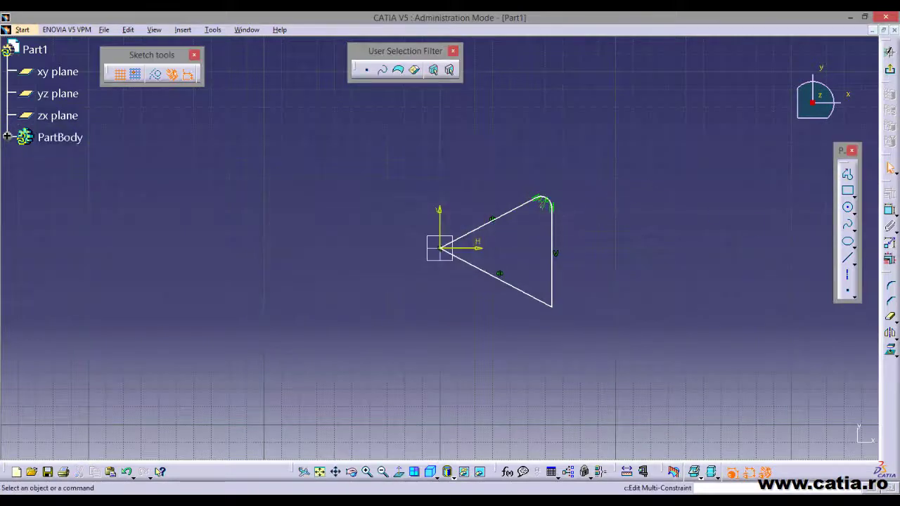
Fillet the left apex with radius 6, then drag the bottom-right vertex to reshape the profile.
left_click(891, 286)
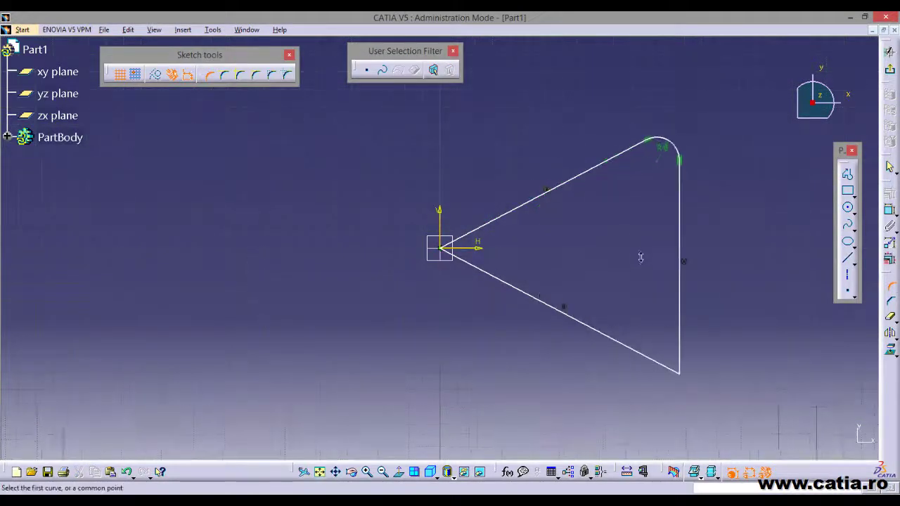
middle_click_drag(646, 321, 639, 257)
left_click(511, 222)
left_click(498, 279)
left_click(501, 255)
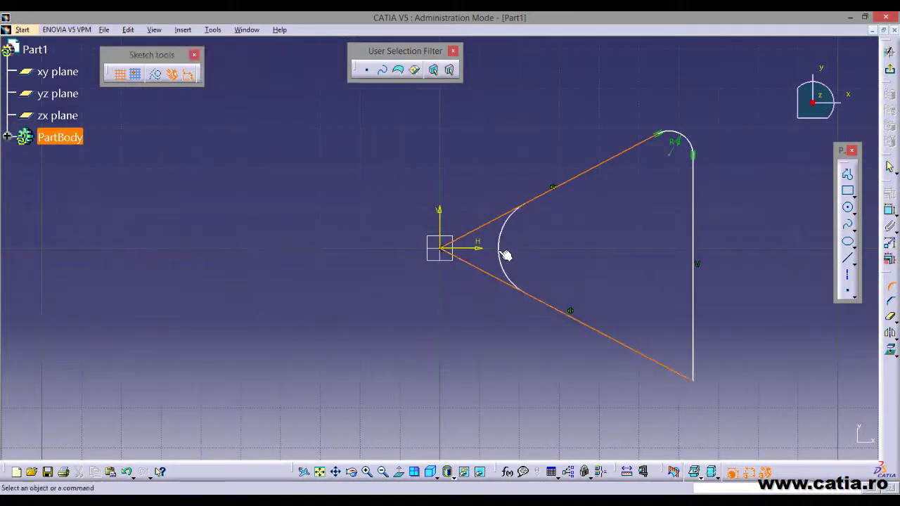
double_click(533, 246)
type("6")
key("Return")
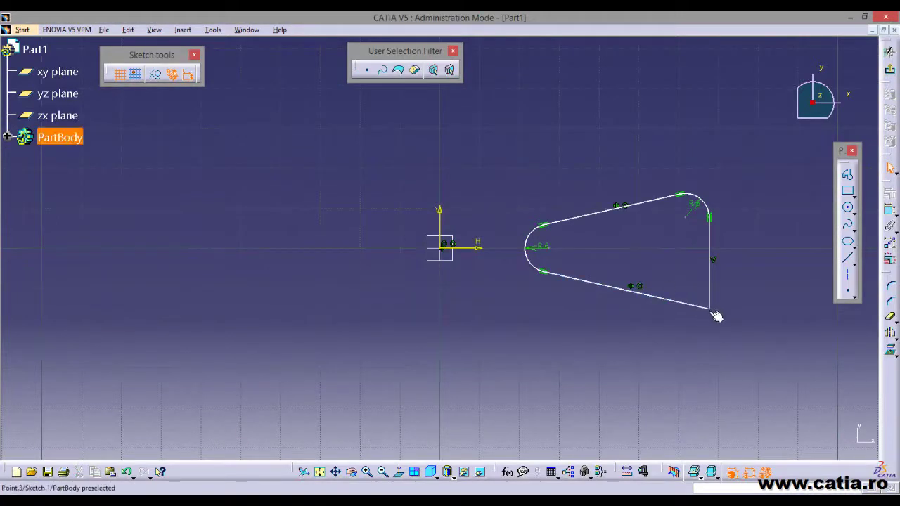
left_click_drag(711, 311, 622, 339)
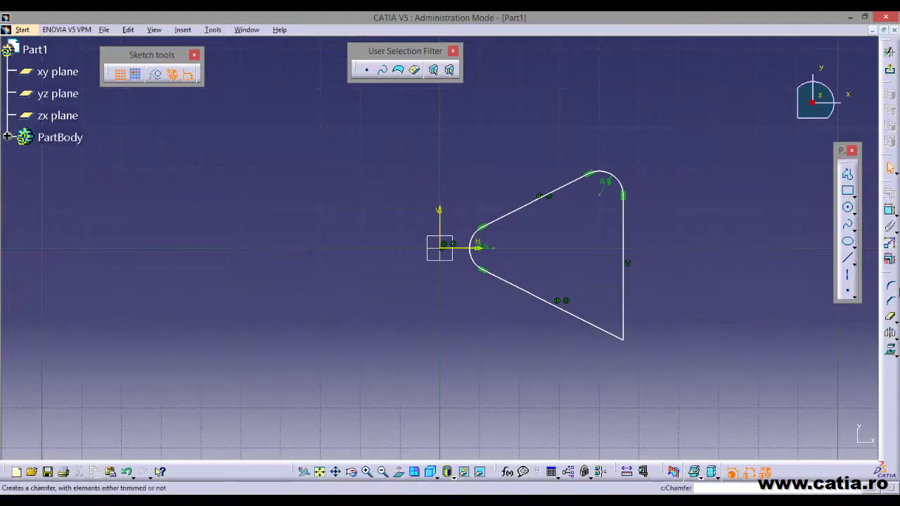
Fillet the bottom-right corner between the lower side and vertical side at R 6.
left_click(891, 286)
left_click(613, 334)
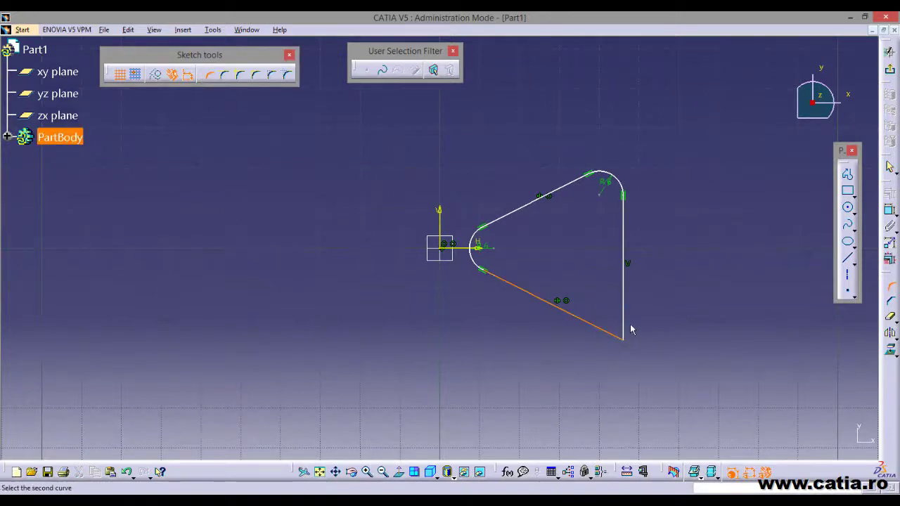
left_click(630, 330)
double_click(606, 307)
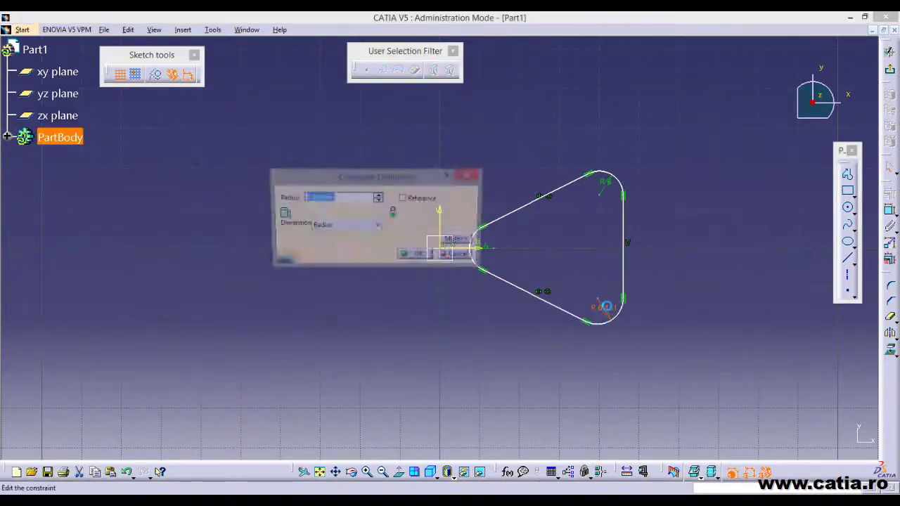
left_click(417, 256)
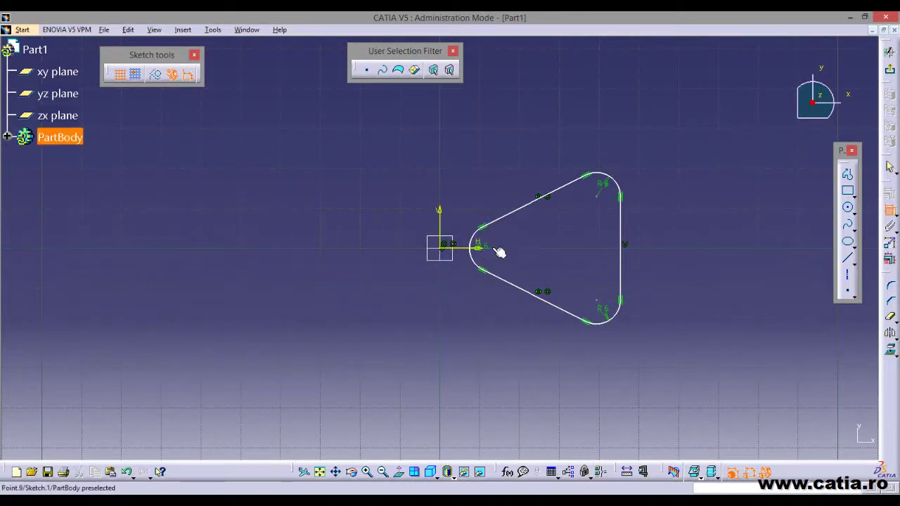
mouse_move(624, 319)
middle_mouse_down()
mouse_move(478, 316)
mouse_move(564, 339)
middle_mouse_up()
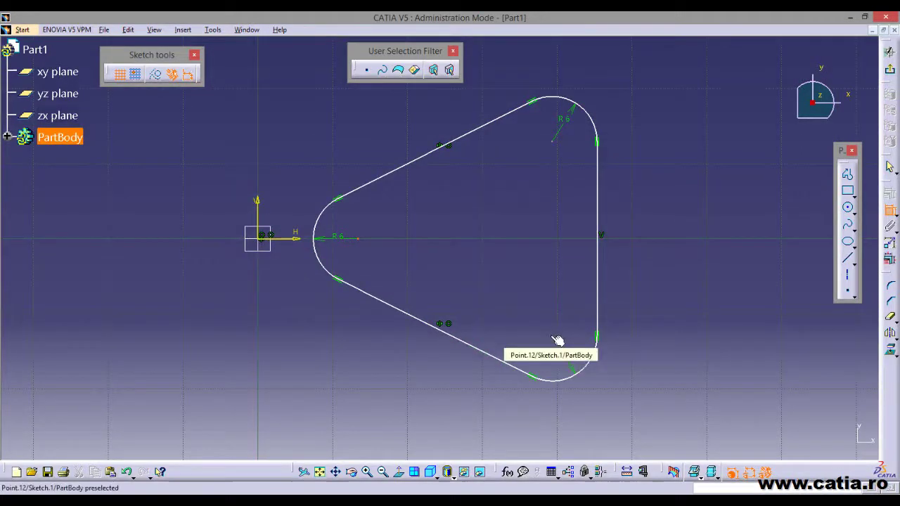
Dimension the horizontal distance from the left arc centre to the bottom-right arc centre as 17.
left_click(558, 342)
right_click(489, 270)
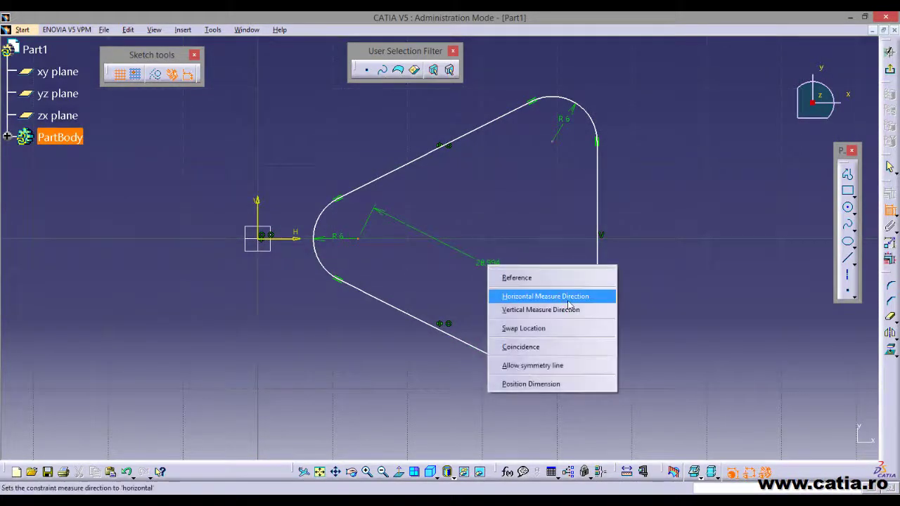
left_click(562, 297)
left_click(472, 262)
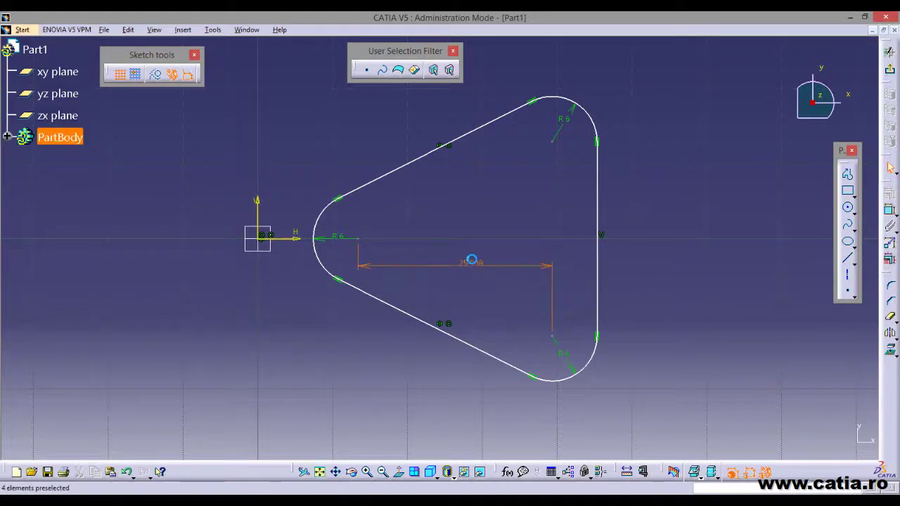
double_click(471, 259)
type("17")
key("Return")
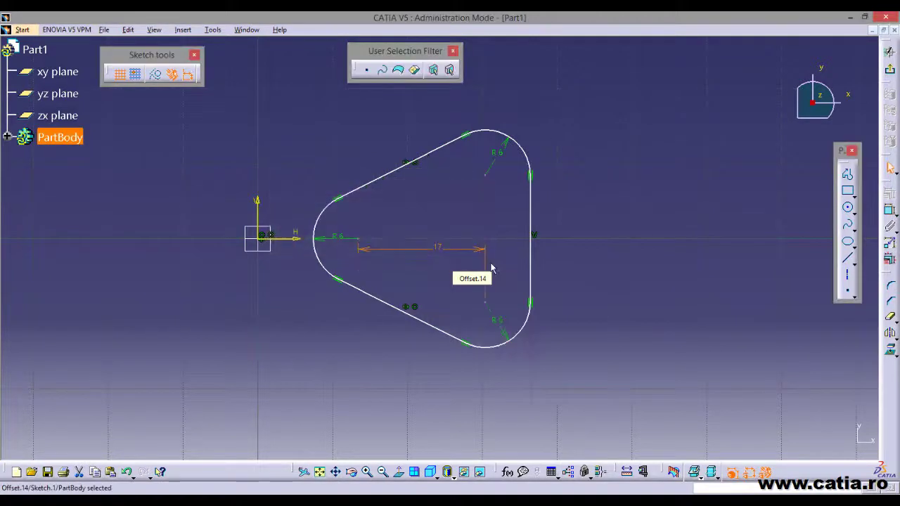
left_click(675, 305)
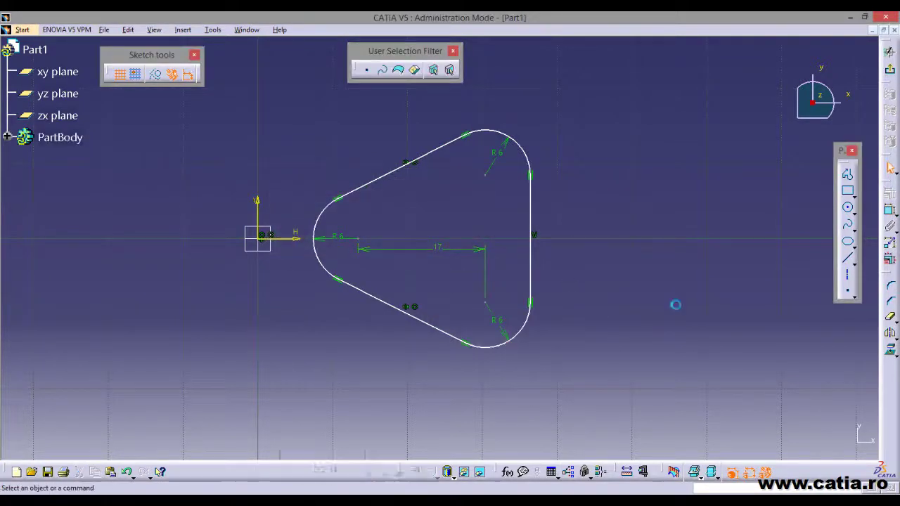
Dimension the vertical distance between the top-right and bottom-right arc centres as 20.
left_click(486, 177)
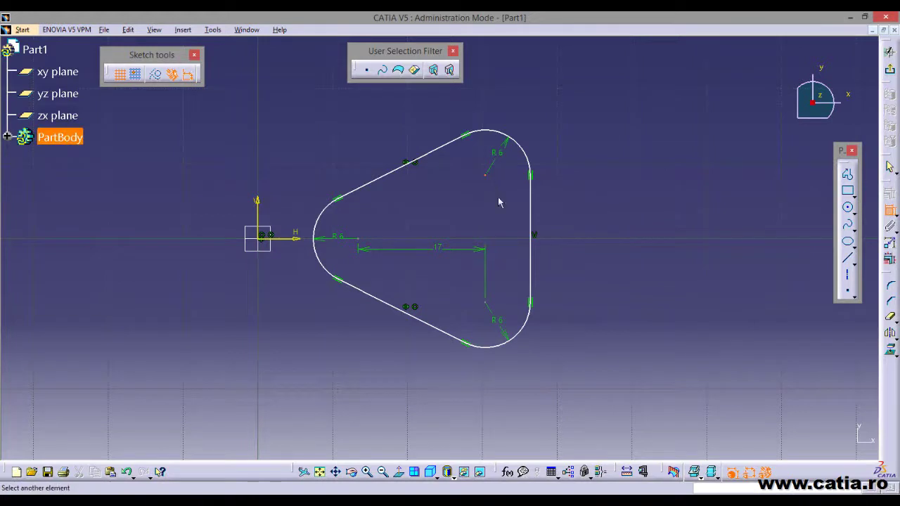
left_click(487, 305)
double_click(596, 258)
type("20")
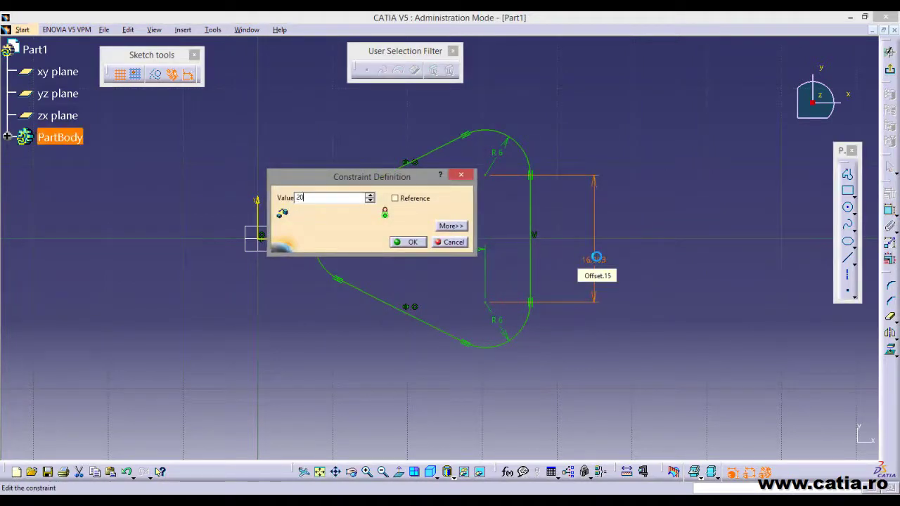
key("Return")
left_click(654, 298)
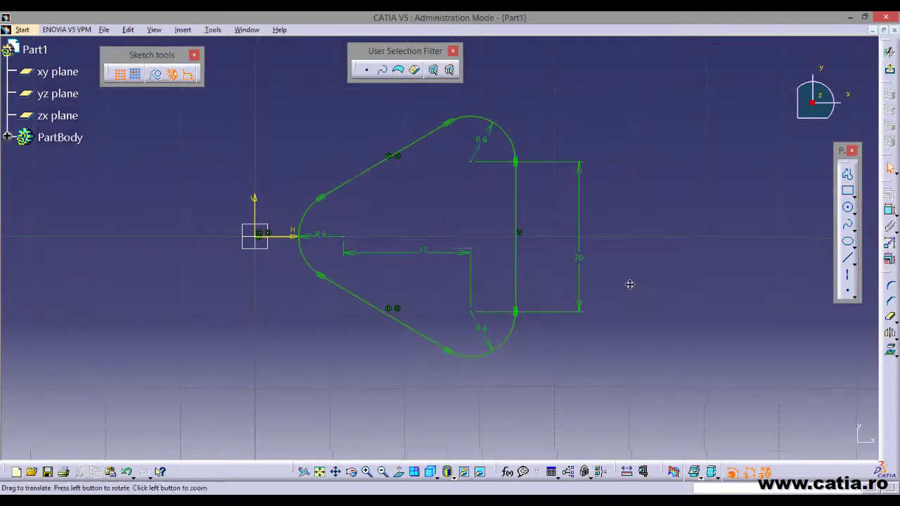
middle_click_drag(626, 285, 616, 306)
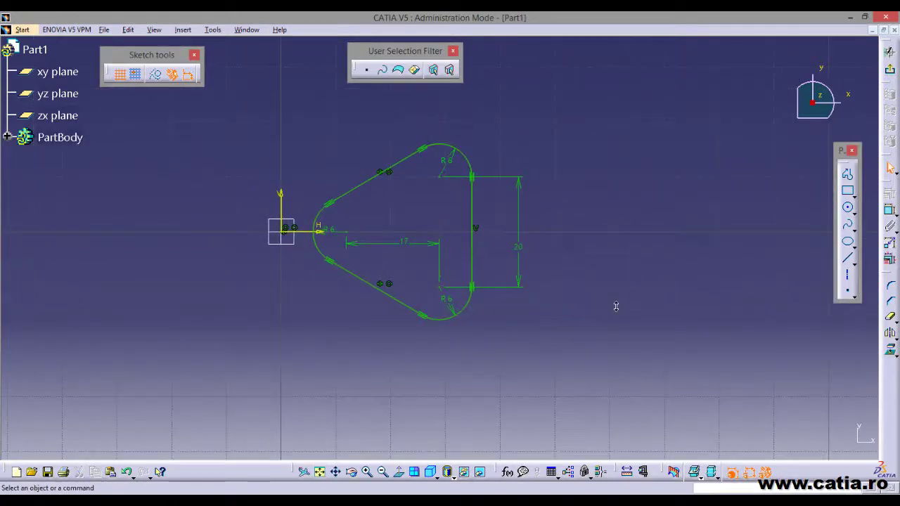
Exit the sketch back to the 3D part and check the reference drawing.
left_click(889, 68)
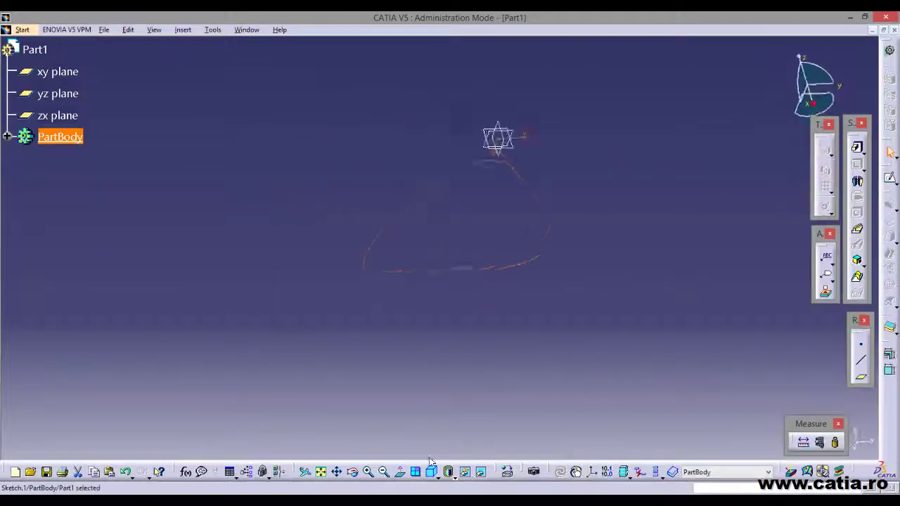
key("alt+Tab")
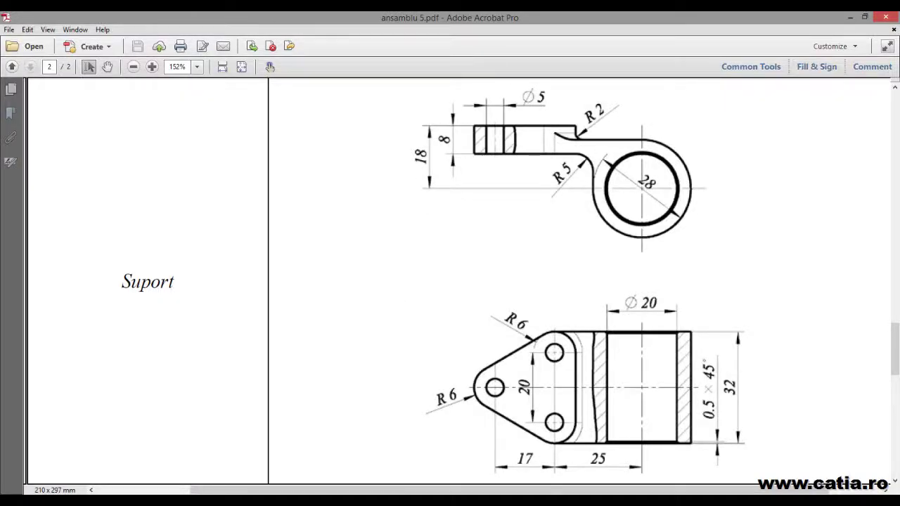
key("alt+Tab")
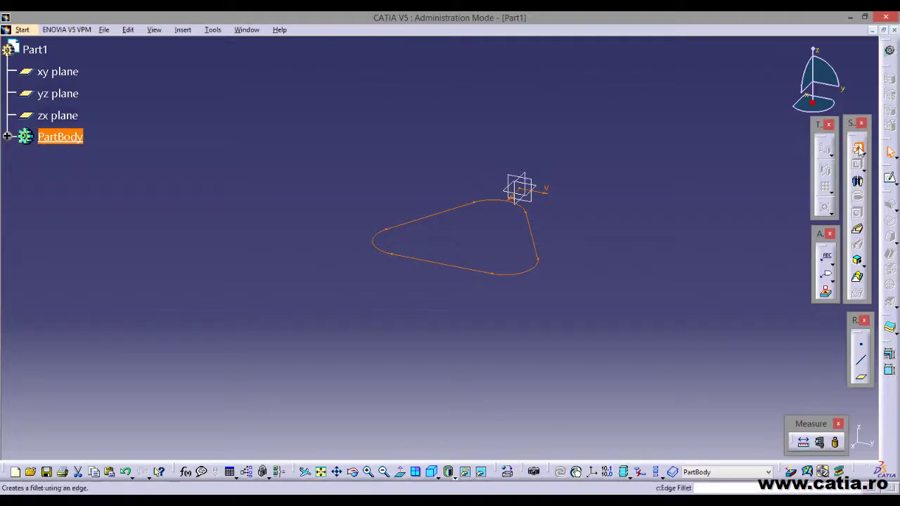
Pad the rounded-triangle sketch to an 8 mm thick plate and orbit to inspect it.
left_click(858, 148)
key("Return")
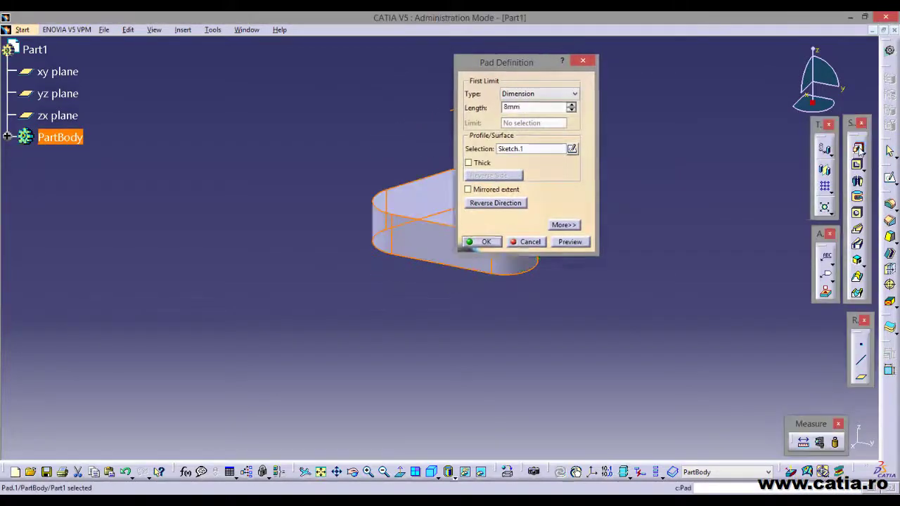
key("Return")
mouse_move(353, 263)
middle_mouse_down()
mouse_move(478, 321)
mouse_move(667, 243)
mouse_move(542, 165)
mouse_move(511, 108)
mouse_move(469, 245)
mouse_move(400, 255)
mouse_move(367, 208)
mouse_move(304, 229)
middle_mouse_up()
Open a new sketch on the zx plane and view it square-on, plate seen edge-on.
left_click(316, 209)
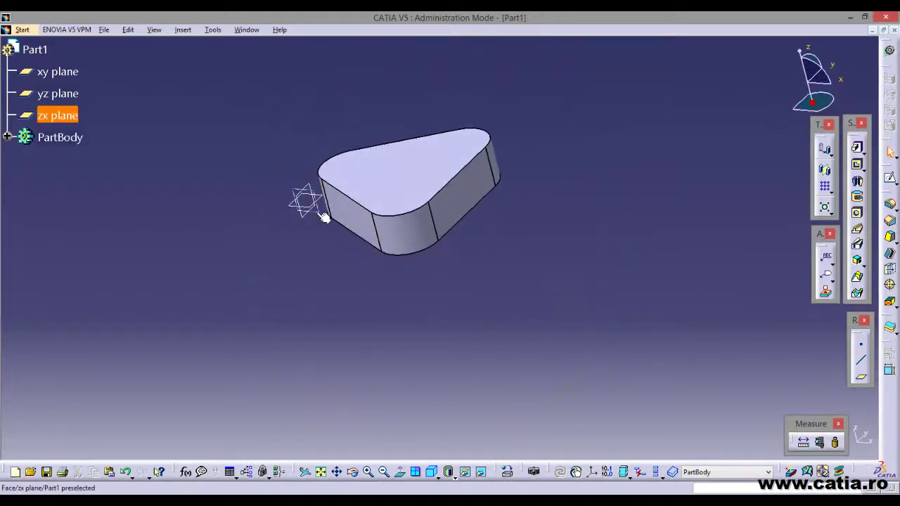
left_click(891, 180)
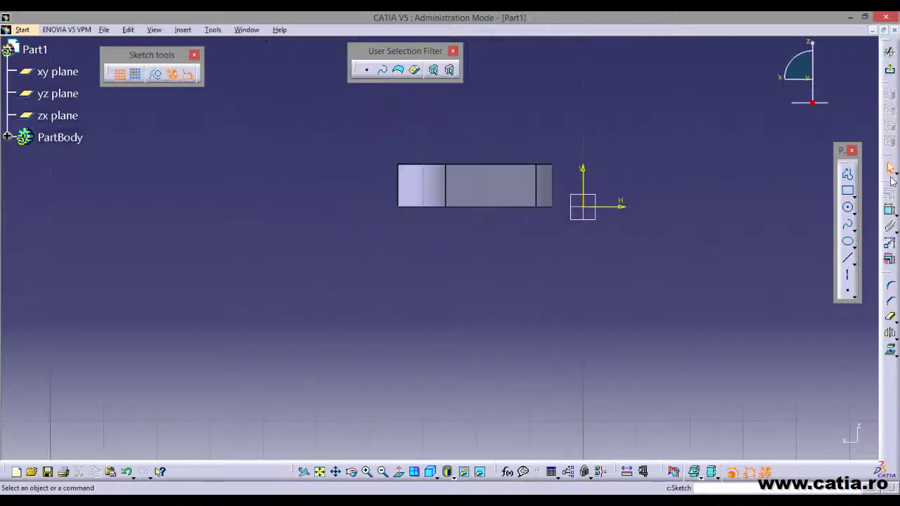
middle_click_drag(512, 254, 457, 355)
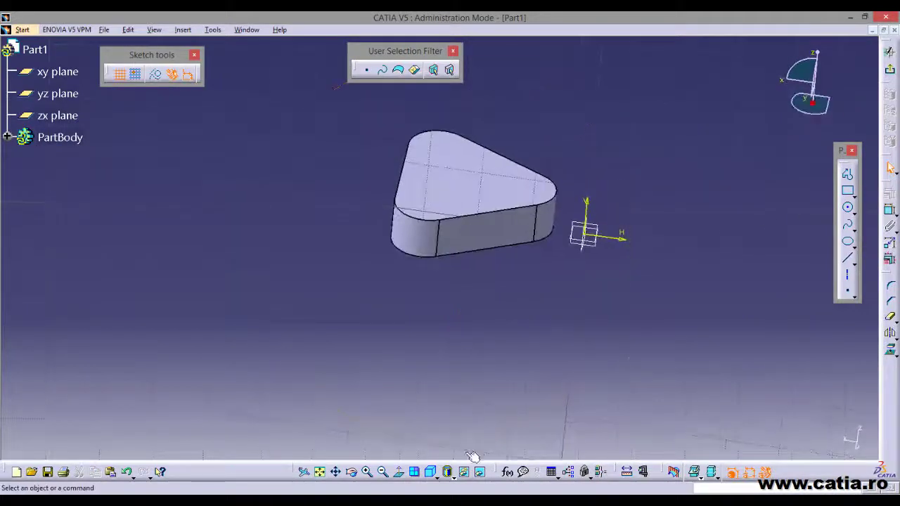
left_click(398, 472)
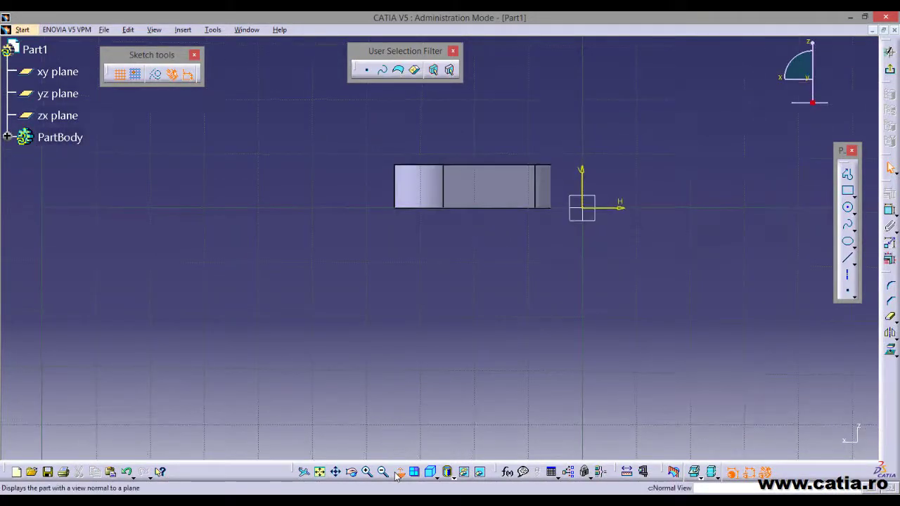
left_click(399, 472)
middle_click_drag(482, 269, 445, 350)
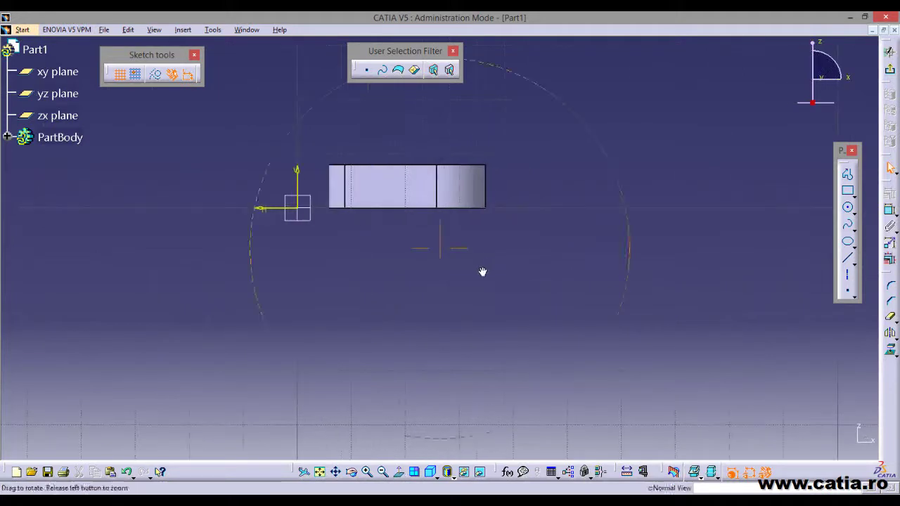
left_click(398, 472)
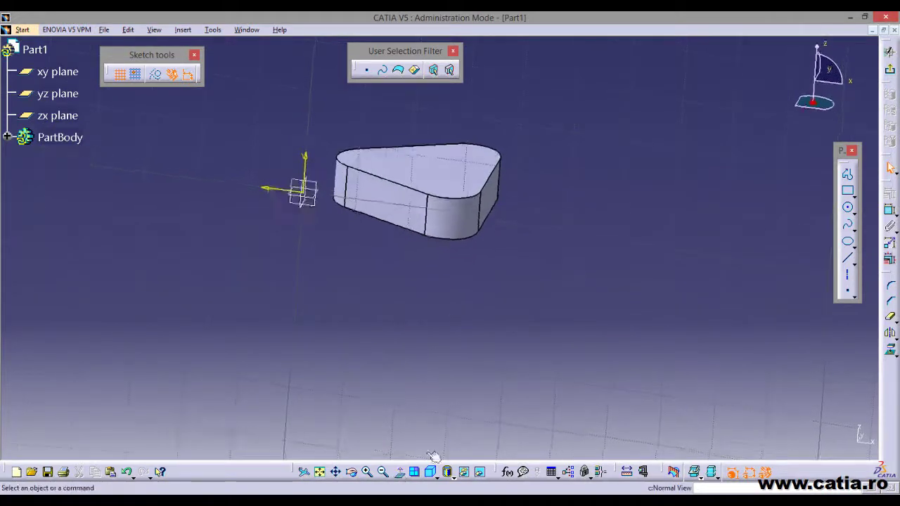
Draw a 28 mm diameter circle to the right of the plate, then check the reference drawing.
left_click(847, 207)
left_click(605, 288)
left_click(623, 326)
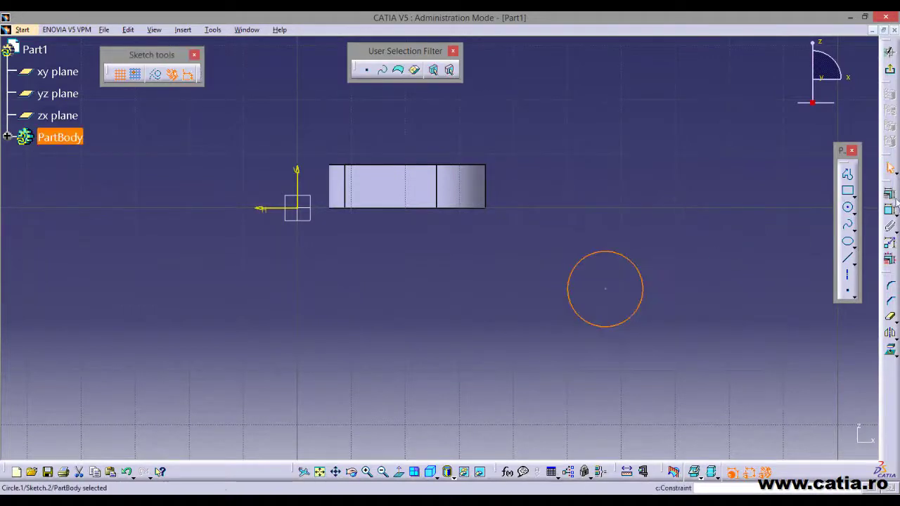
double_click(746, 308)
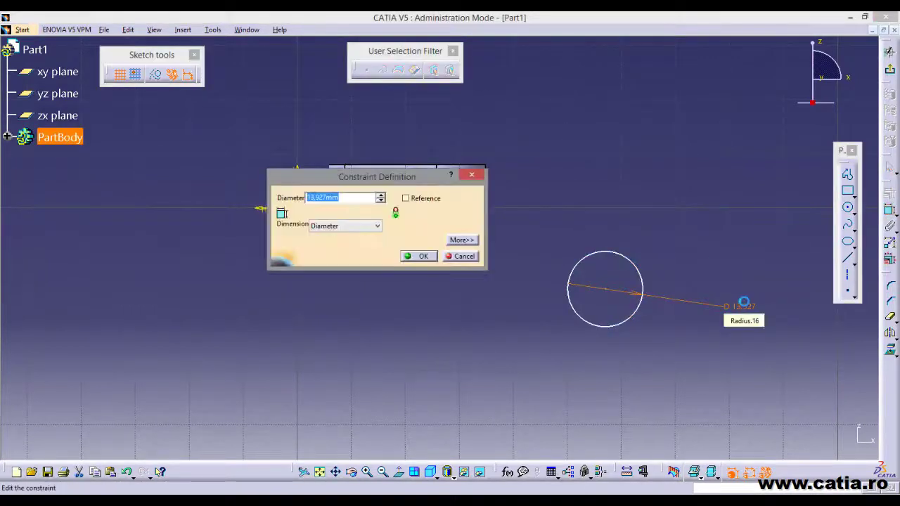
key("Return")
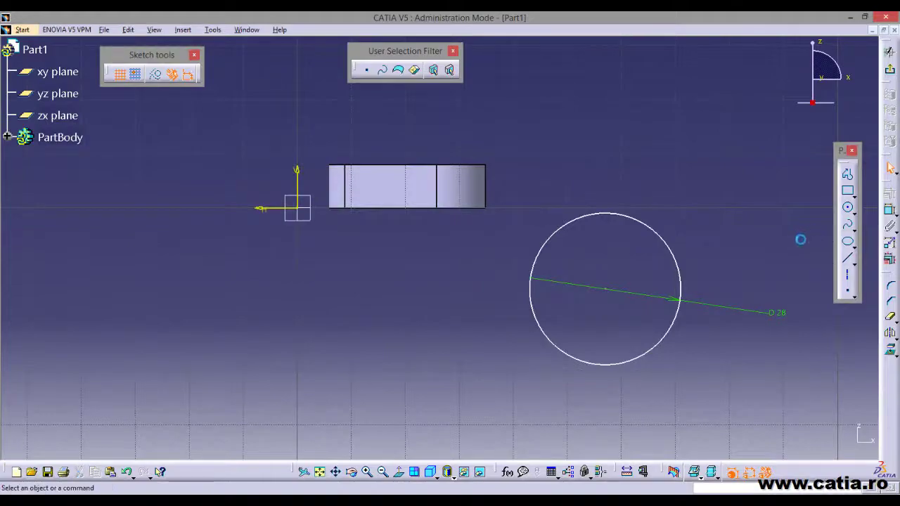
key("alt+Tab")
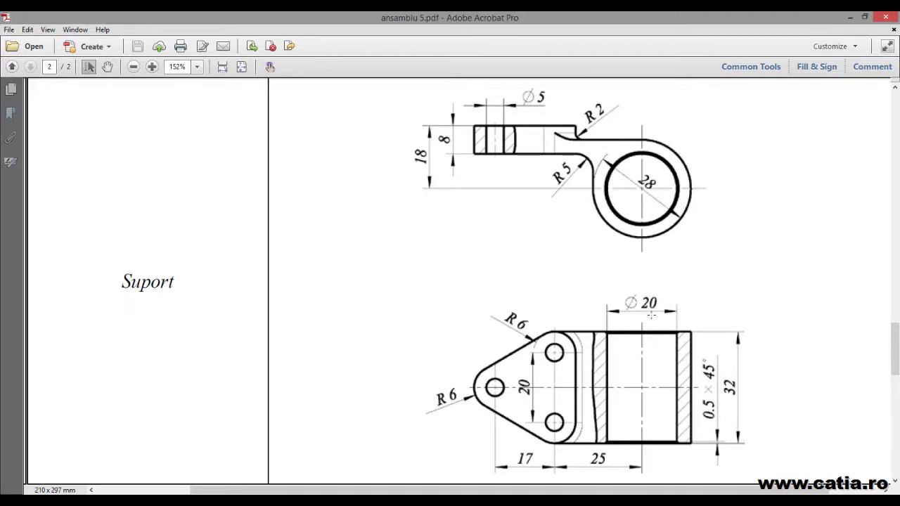
Draw a second circle on the same centre and dimension its diameter to 20 mm.
key("alt+Tab")
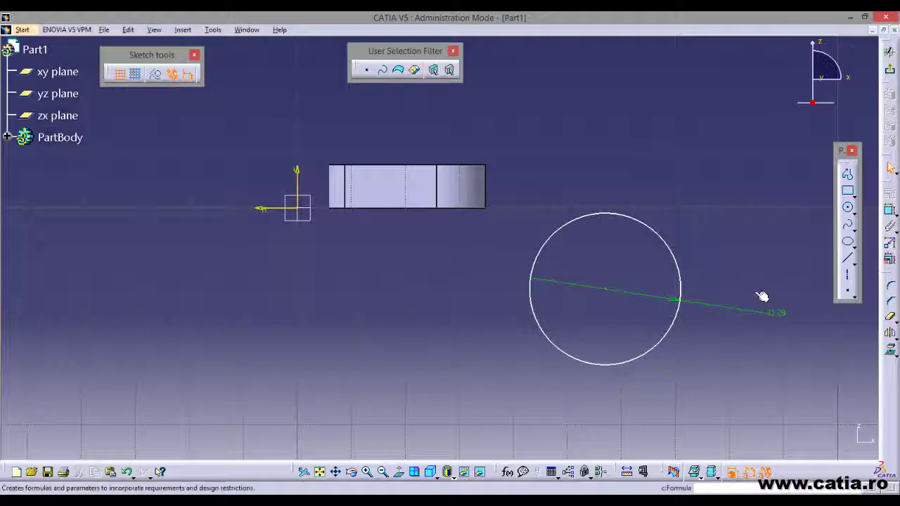
left_click(849, 208)
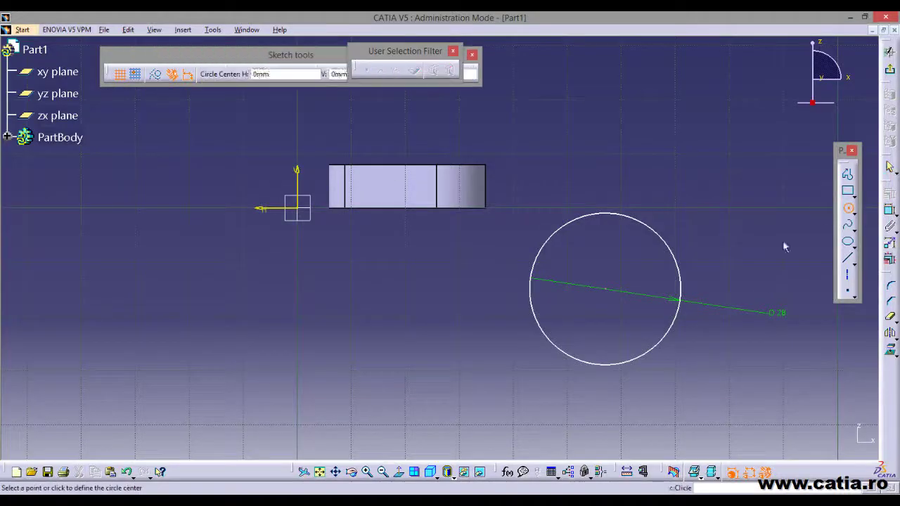
left_click(605, 288)
left_click(626, 336)
left_click(890, 210)
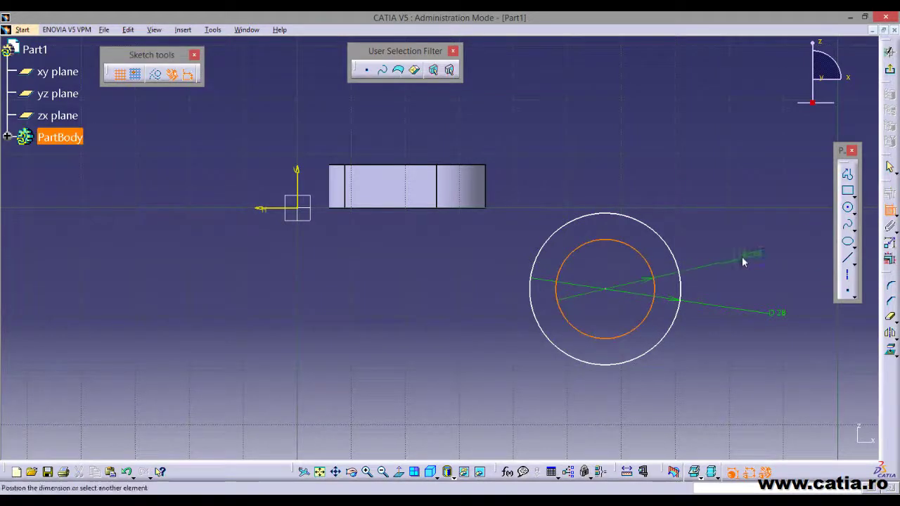
left_click(746, 249)
double_click(749, 253)
type("20")
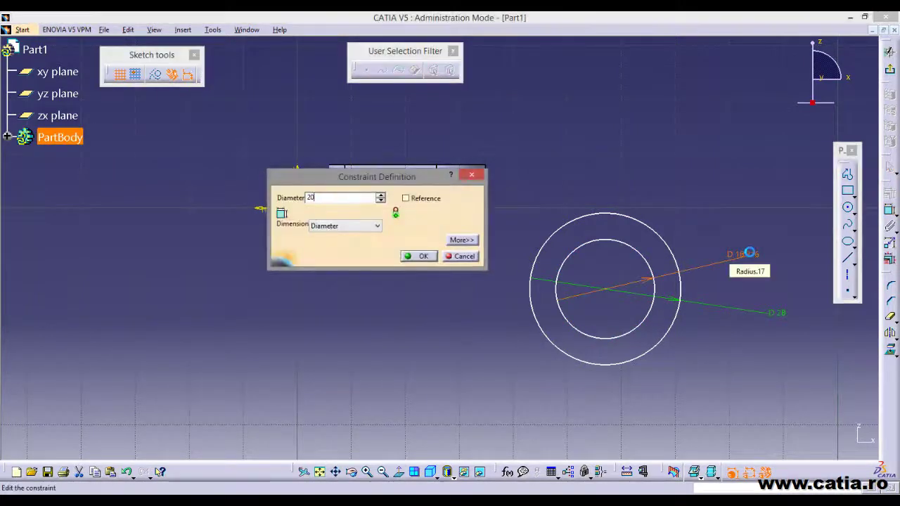
key("Return")
left_click(708, 351)
middle_click_drag(707, 351, 617, 347)
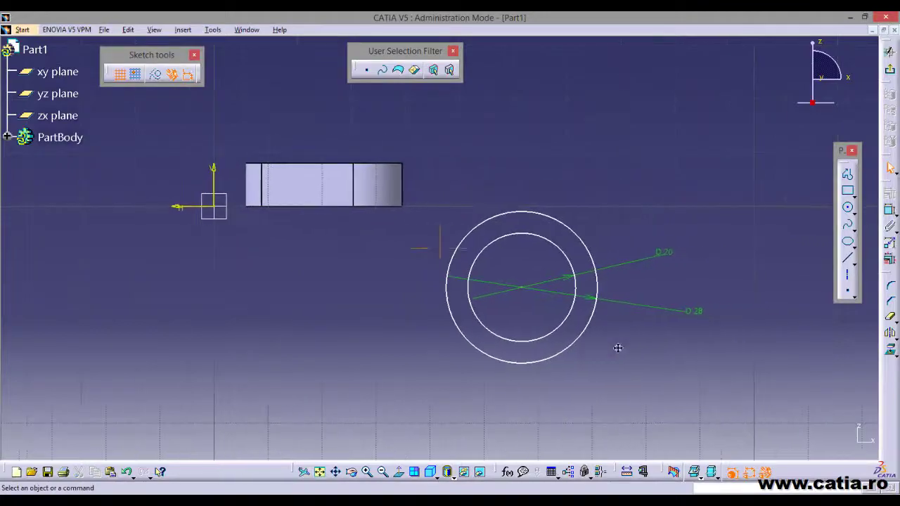
key("alt+Tab")
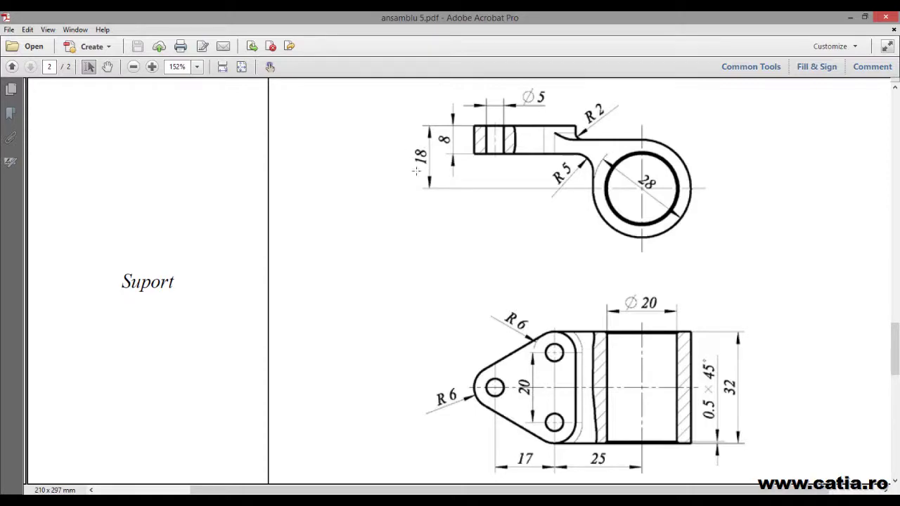
key("alt+Tab")
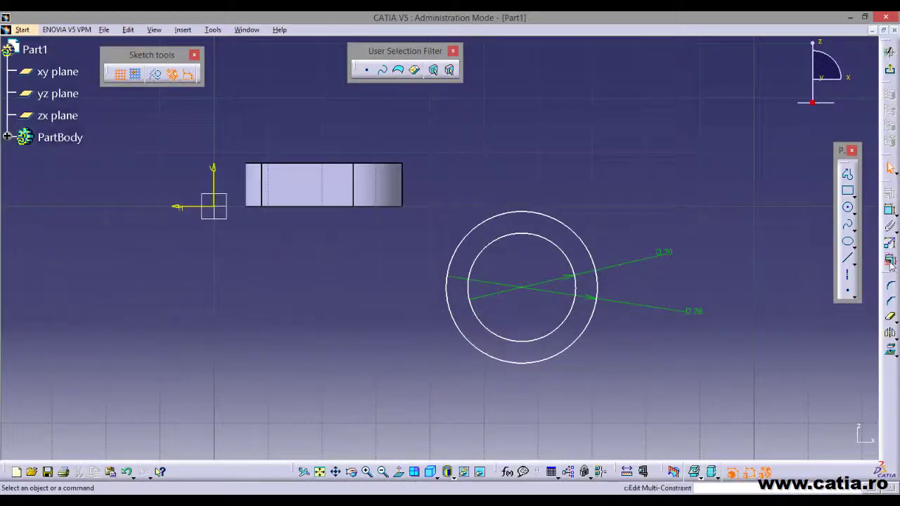
Dimension the ring's centre 18 mm vertically from the plate's top edge.
left_click(525, 290)
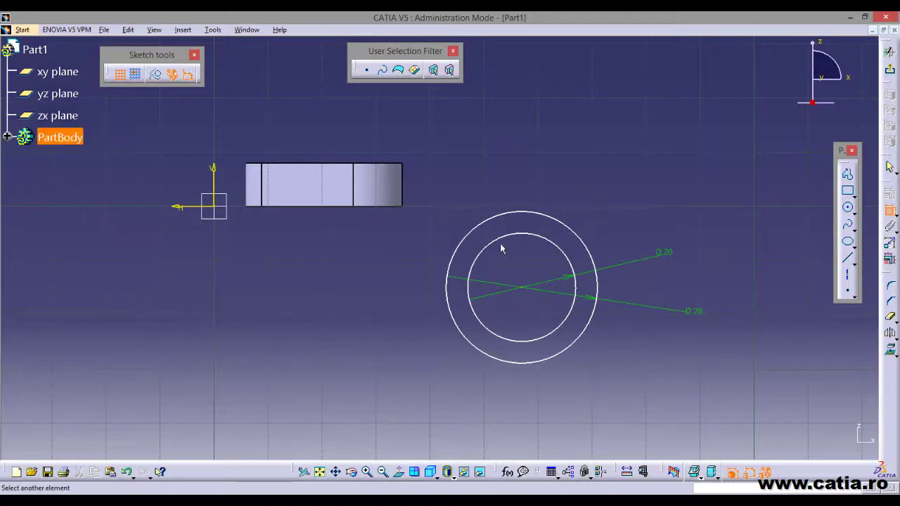
left_click(333, 167)
left_click(101, 224)
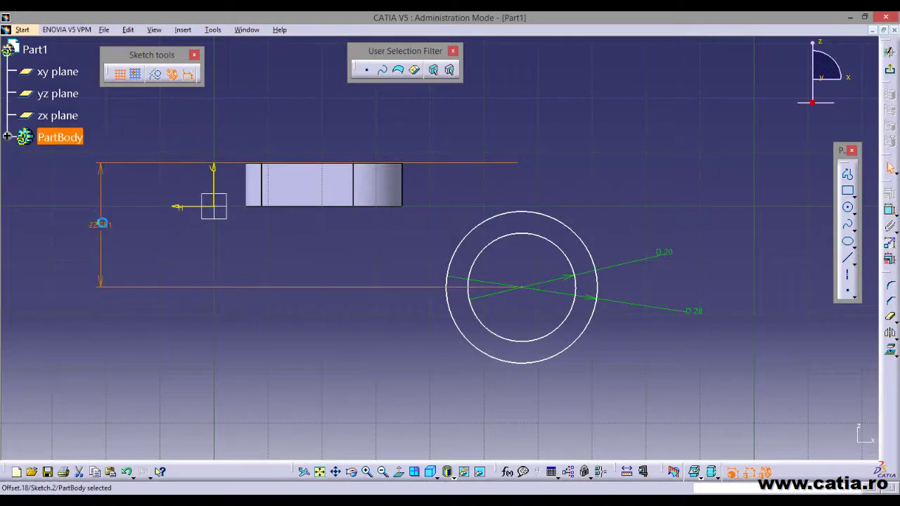
double_click(102, 222)
type("18")
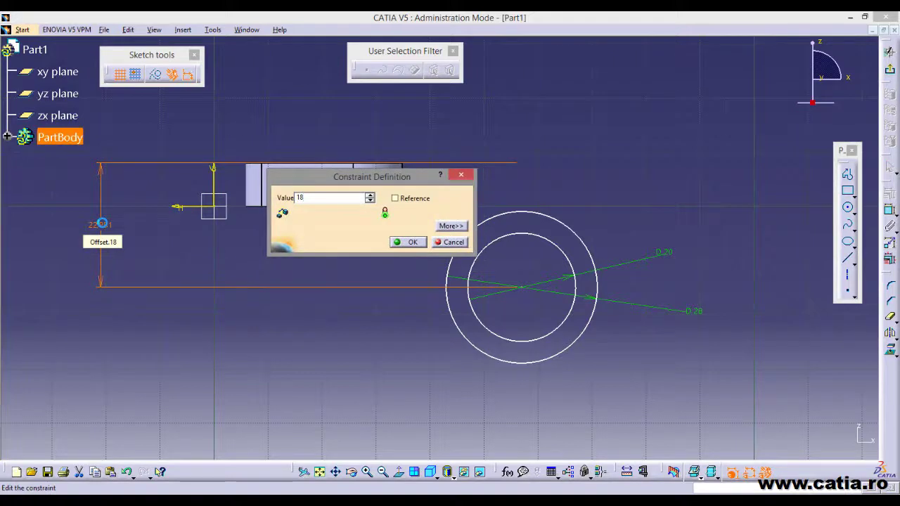
key("Return")
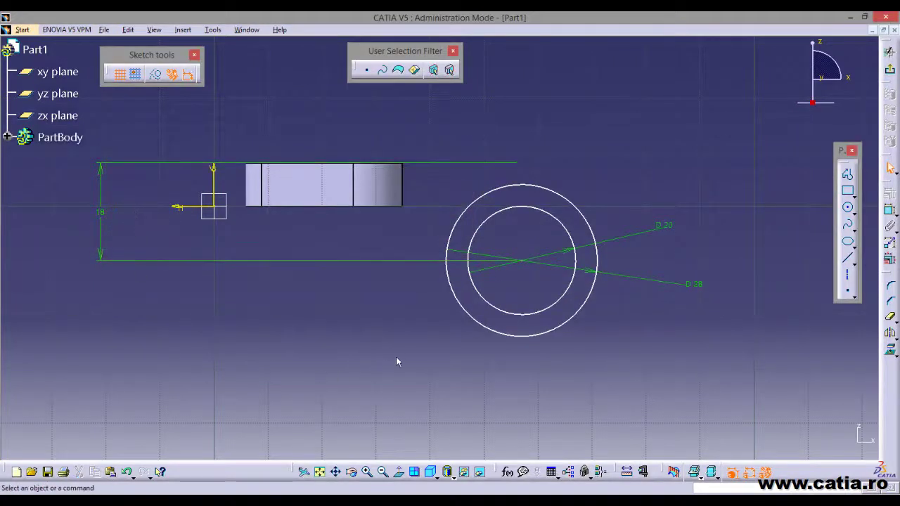
left_click(889, 209)
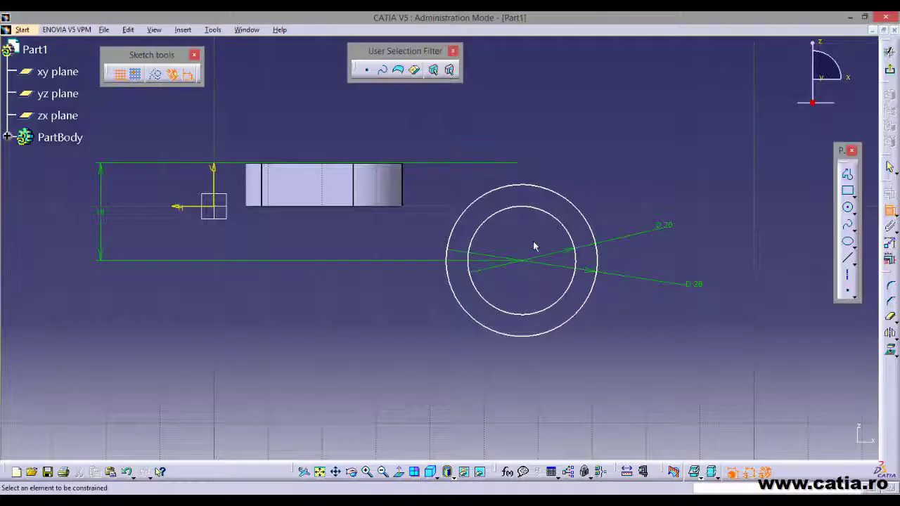
Constrain the ring centre 42 mm from the plate's axis, then check the reference PDF.
left_click(517, 262)
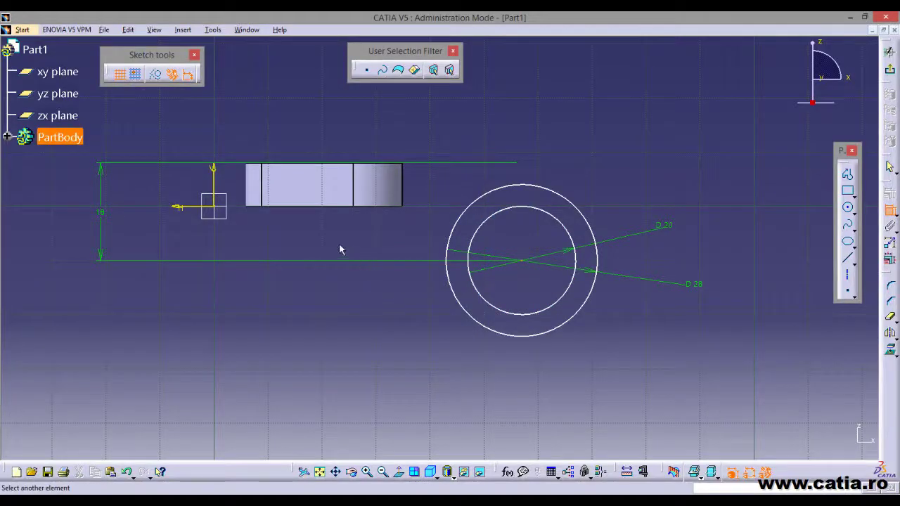
mouse_move(339, 250)
middle_mouse_down()
mouse_move(387, 307)
mouse_move(403, 356)
mouse_move(281, 288)
middle_mouse_up()
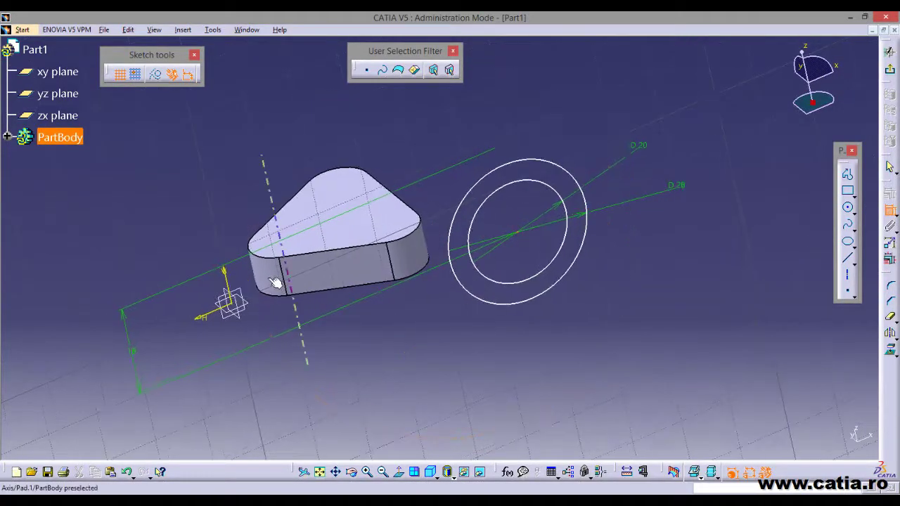
left_click(275, 281)
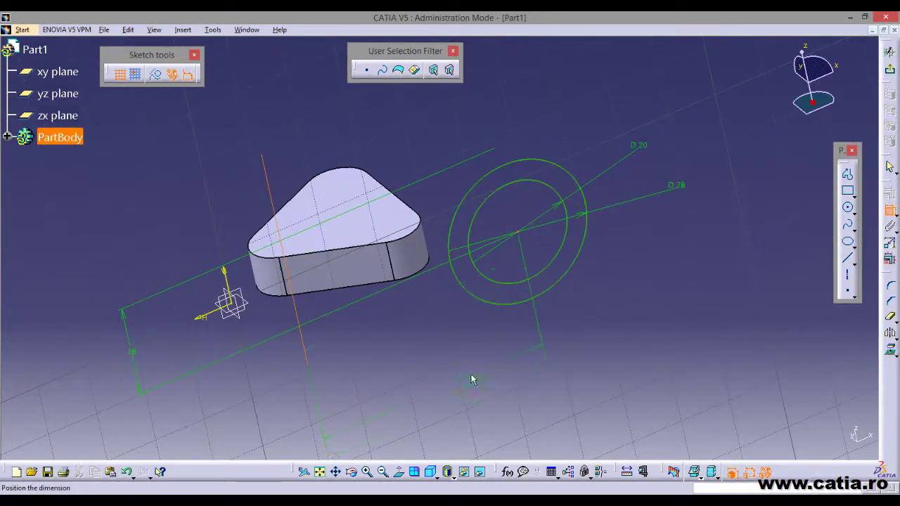
left_click(472, 380)
middle_click_drag(533, 377, 498, 326)
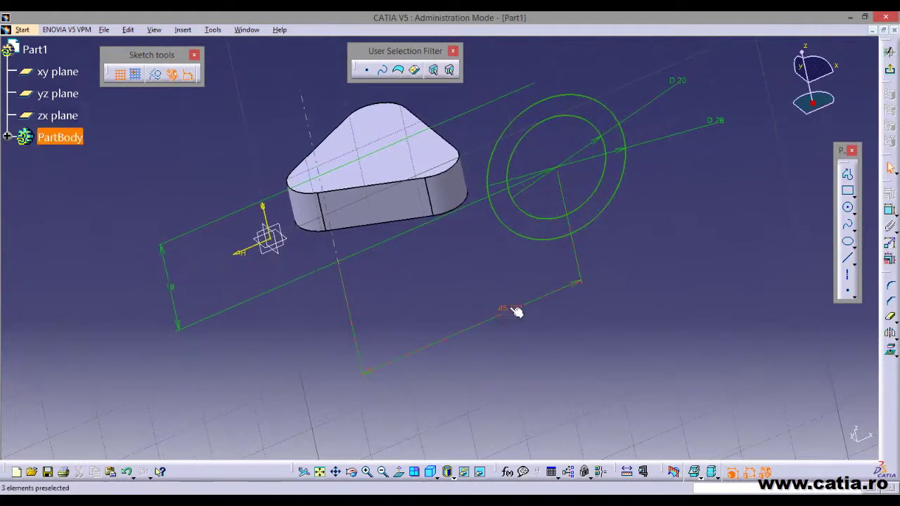
double_click(510, 308)
type("25+17")
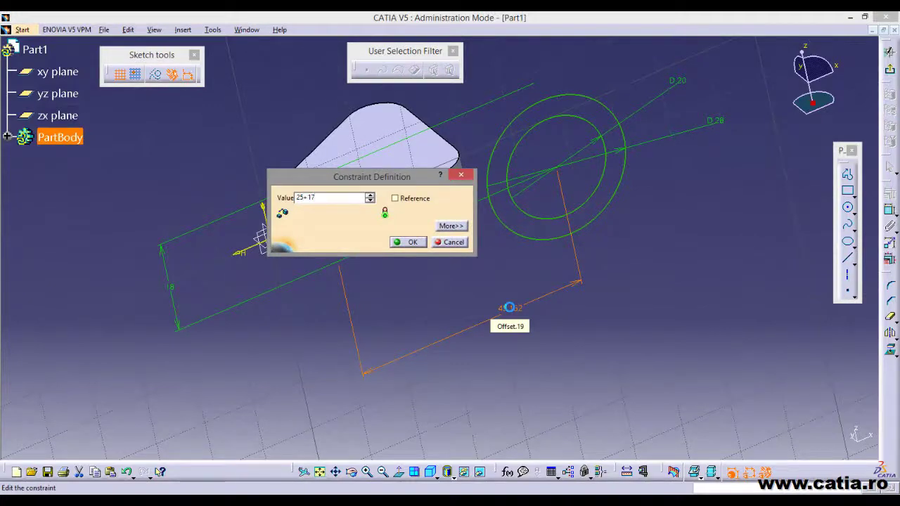
key("Return")
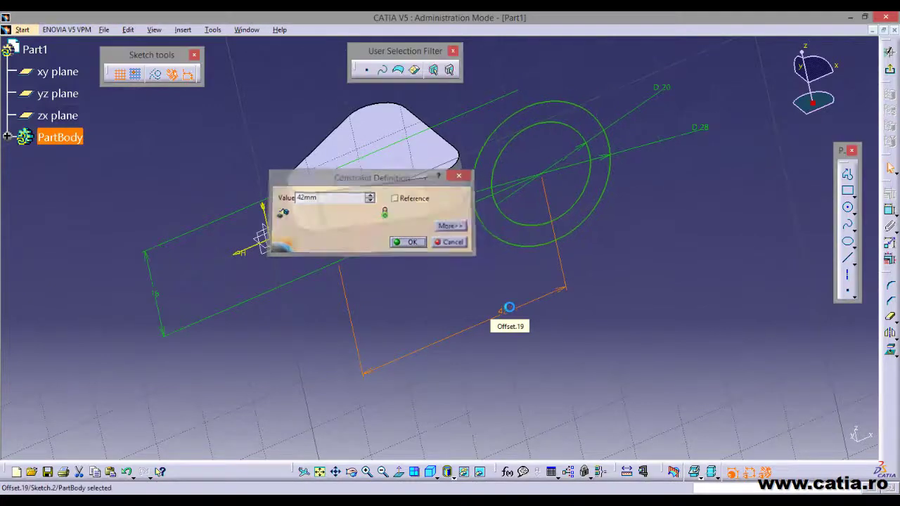
left_click(399, 471)
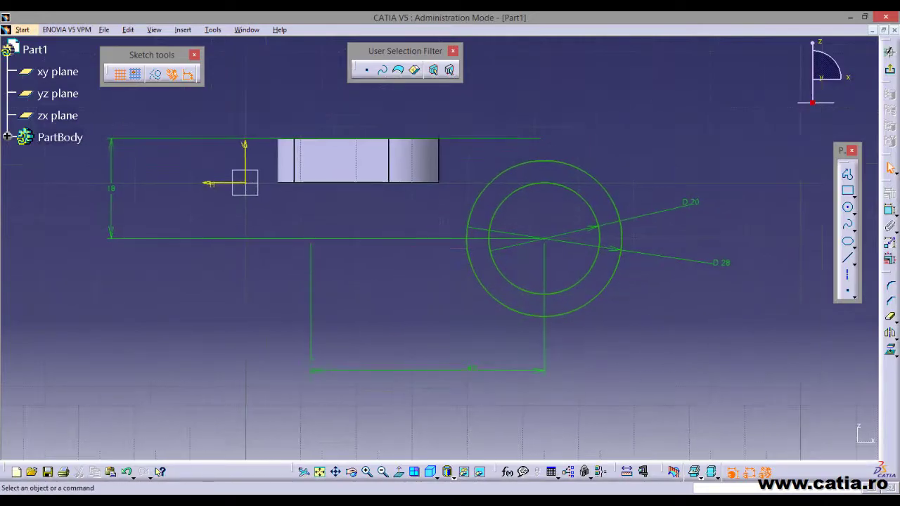
key("alt+Tab")
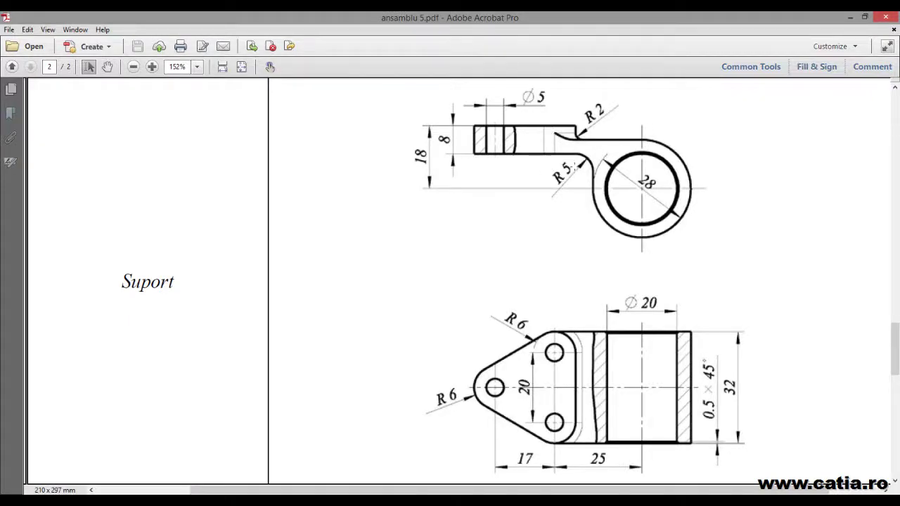
Draw a rectangle from over the plate to past the ring centre.
key("alt+Tab")
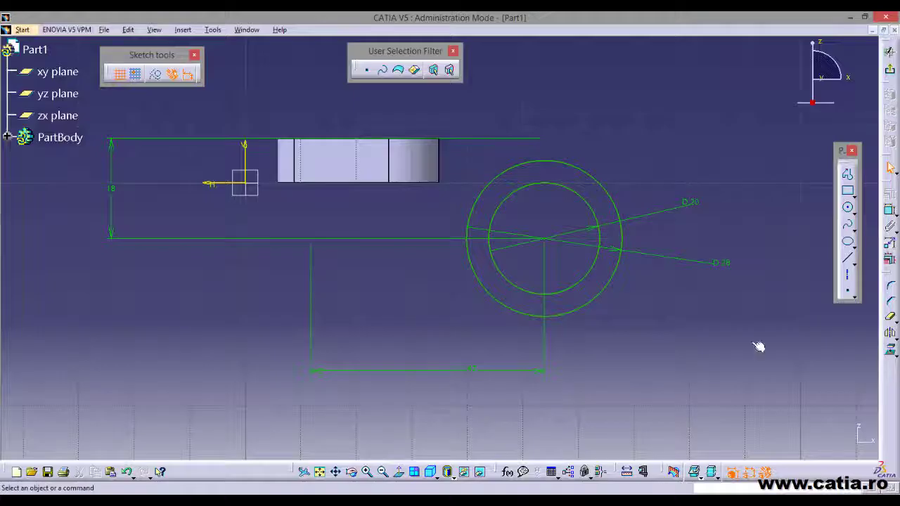
left_click(848, 191)
left_click(380, 159)
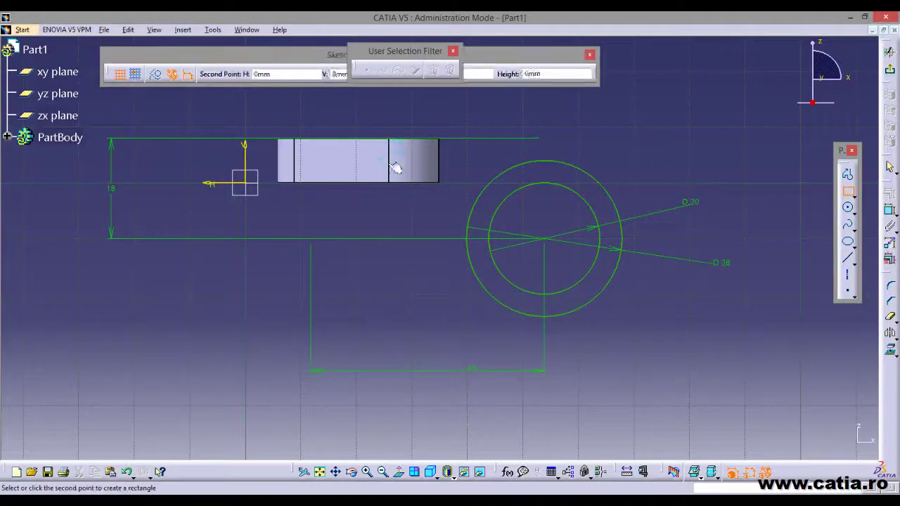
left_click(560, 198)
left_click(817, 220)
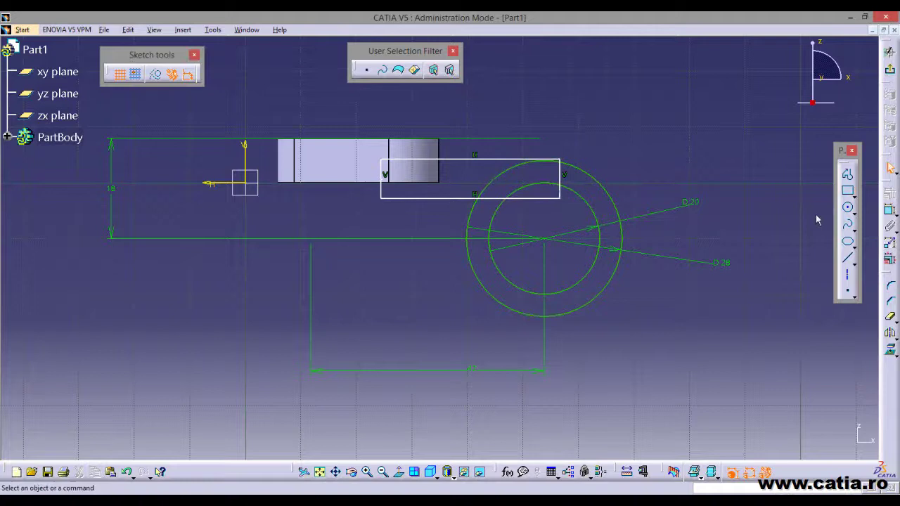
Make the rectangle's right edge pass through the ring centre and its top edge tangent to the outer circle.
left_click(889, 209)
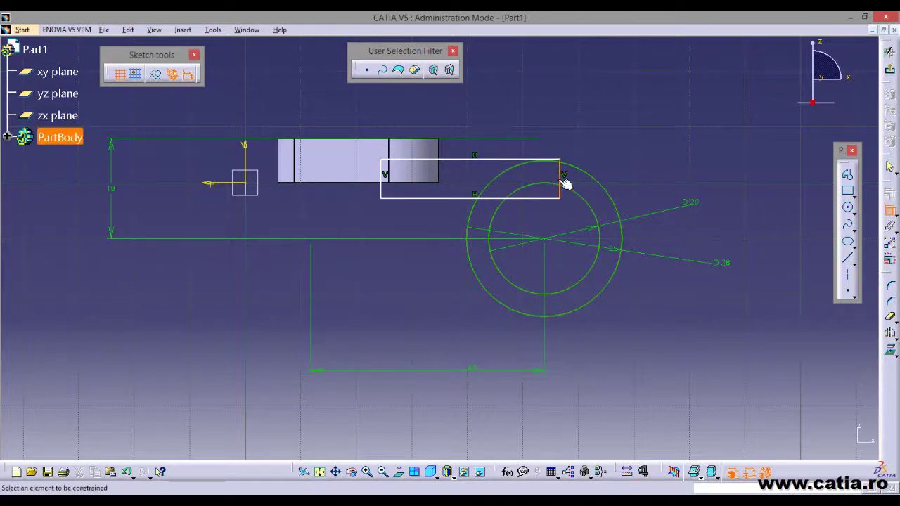
left_click(565, 183)
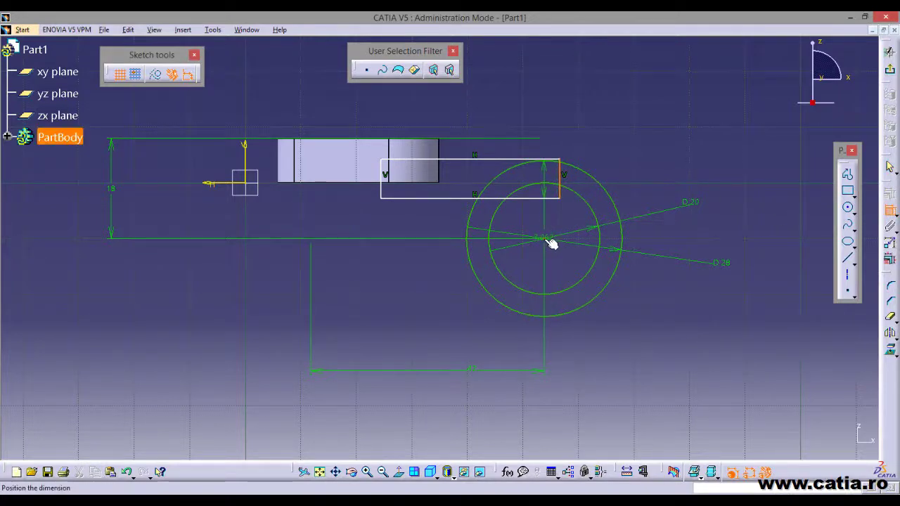
right_click(641, 145)
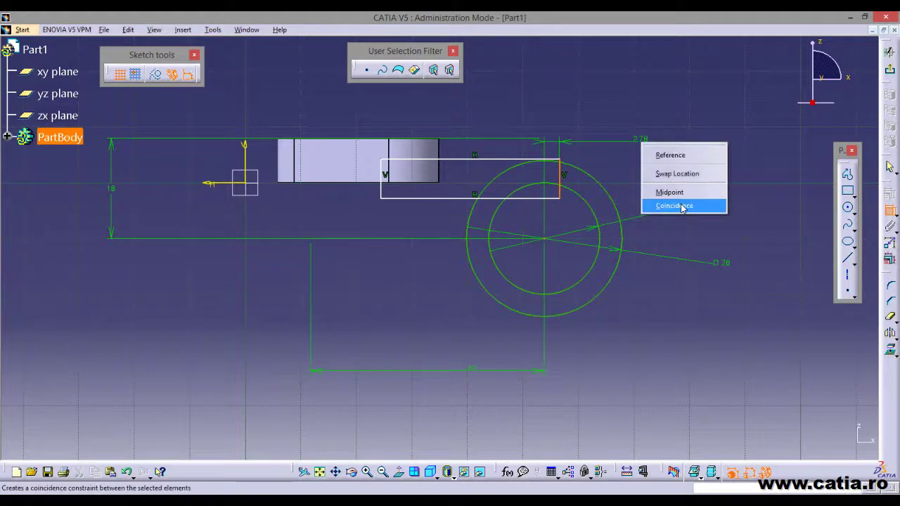
left_click(671, 205)
middle_click_drag(689, 148, 676, 203)
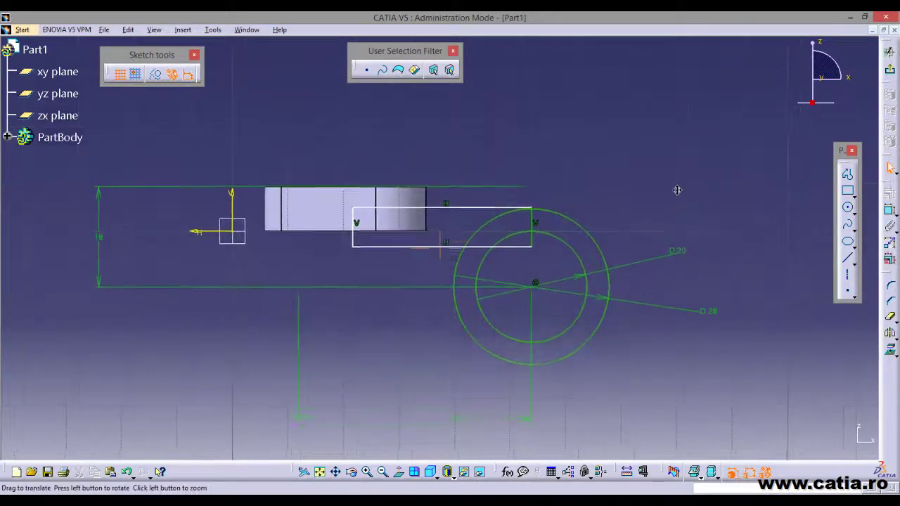
left_click(890, 211)
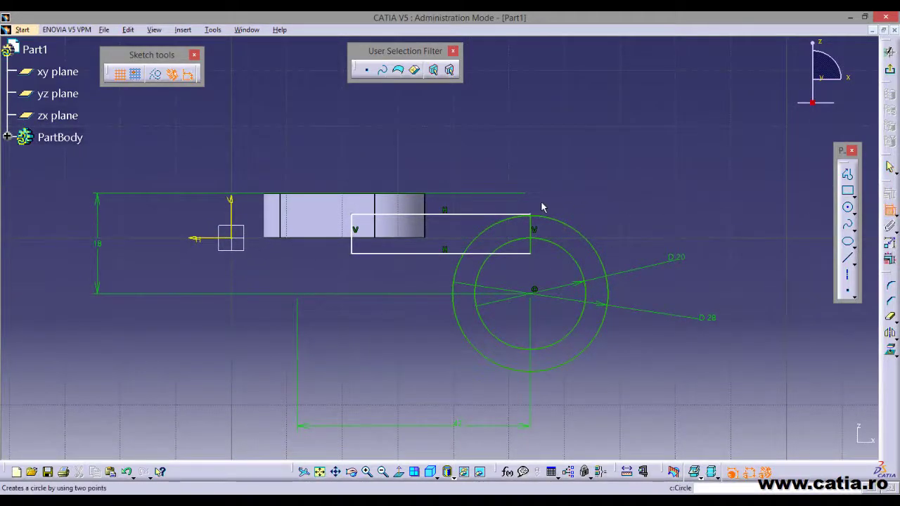
left_click(472, 215)
right_click(595, 197)
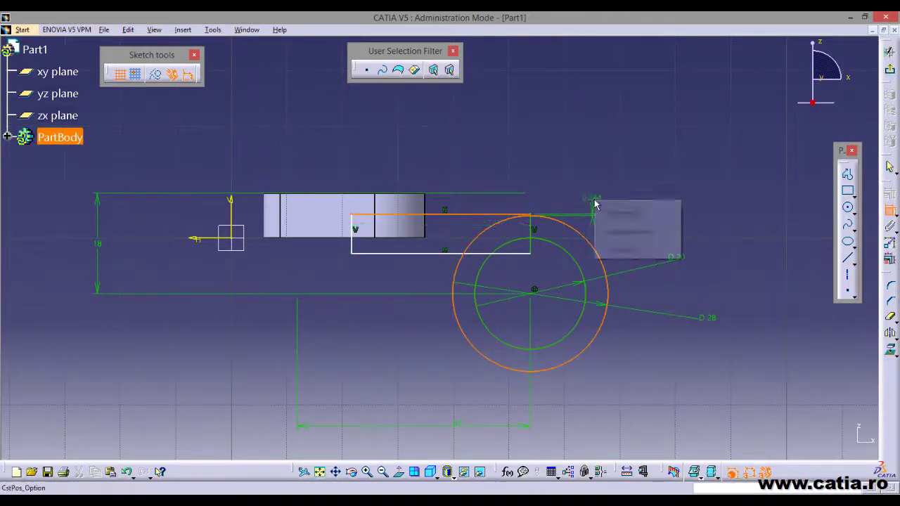
left_click(623, 249)
Put the rectangle's bottom edge on the plate's lower edge and its left edge on the axis.
left_click(890, 213)
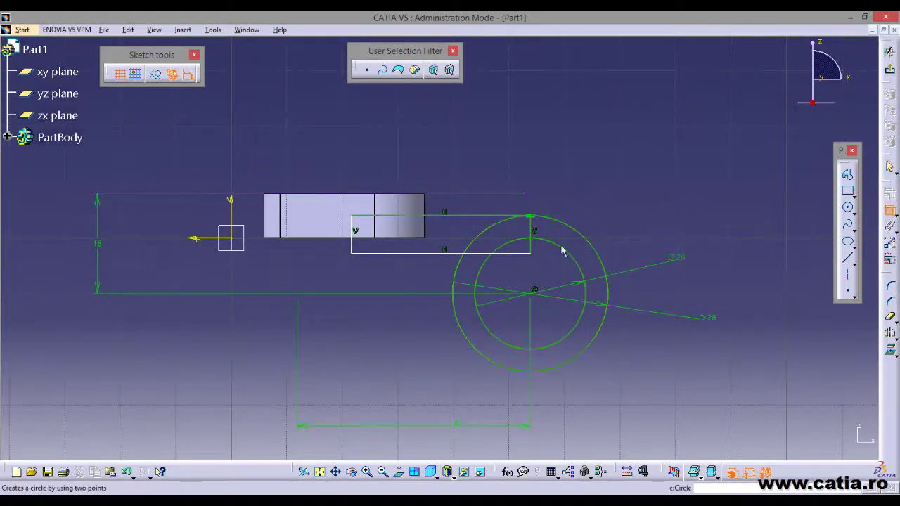
left_click(429, 252)
left_click(410, 241)
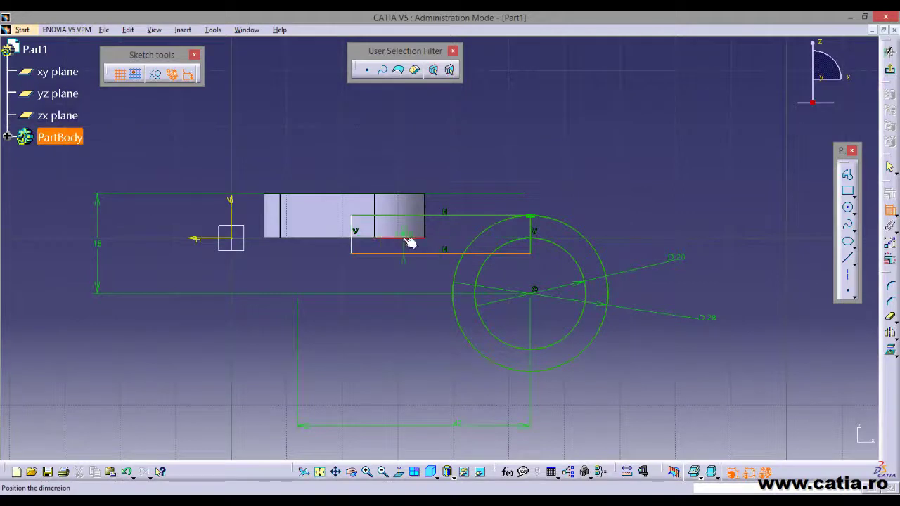
right_click(380, 289)
left_click(422, 374)
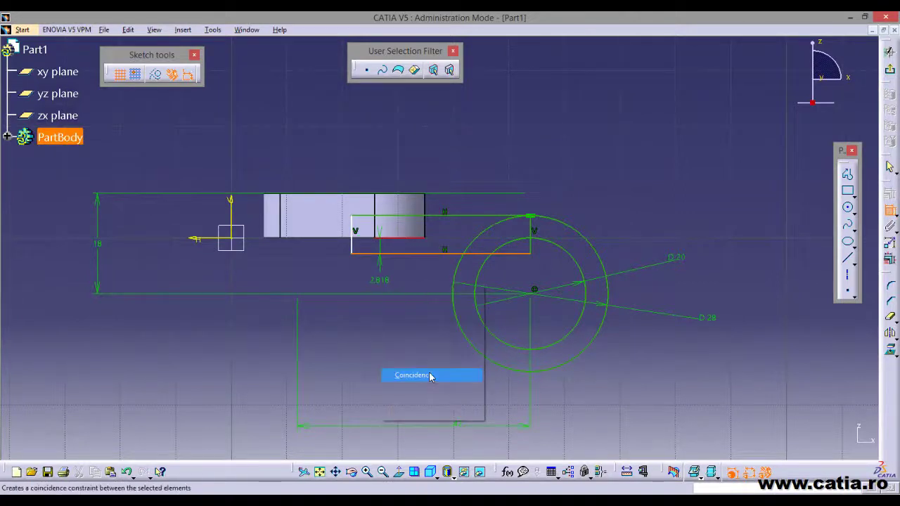
left_click(889, 211)
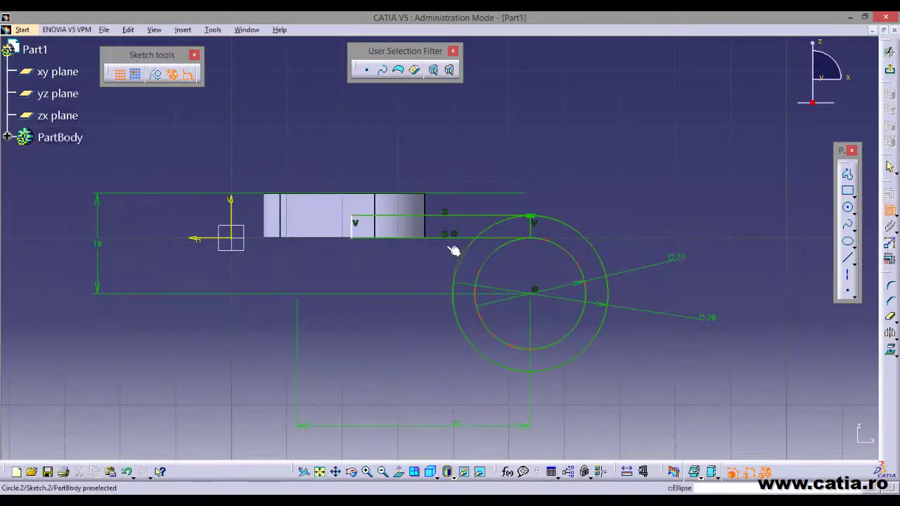
left_click(355, 227)
middle_click_drag(355, 226, 436, 280)
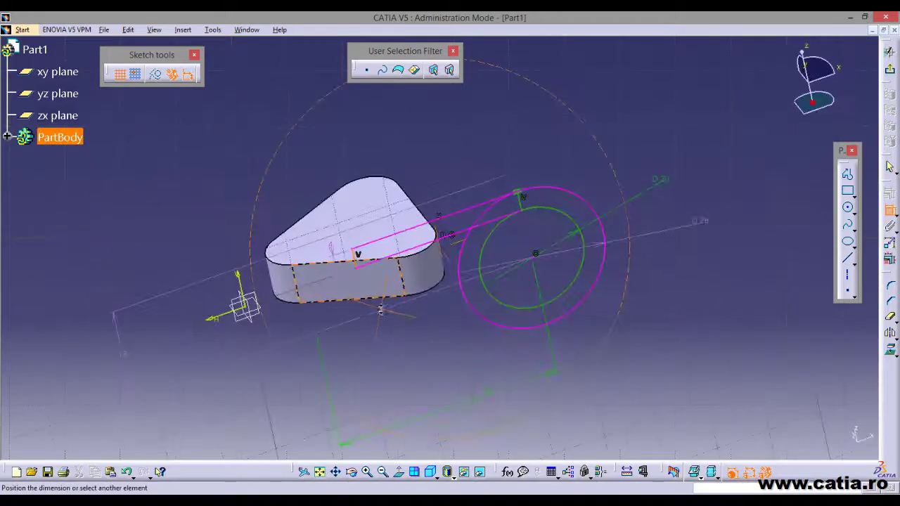
left_click(422, 275)
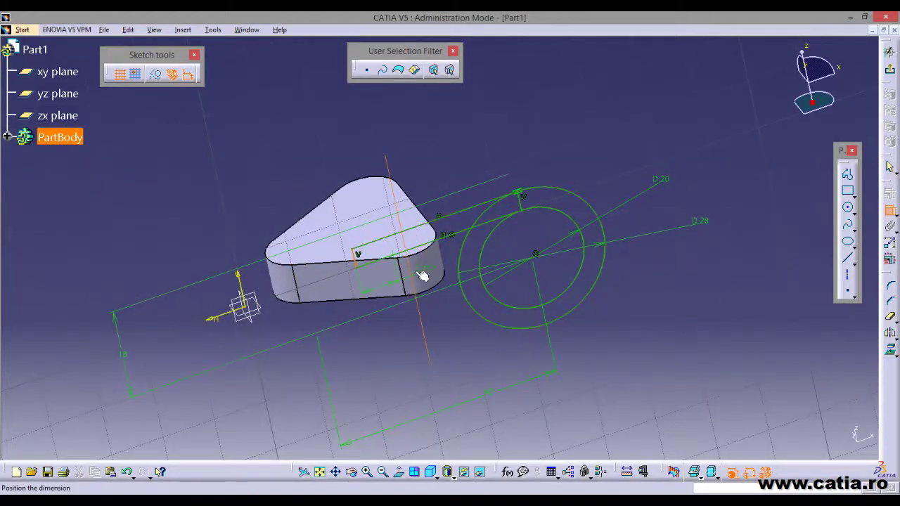
right_click(312, 324)
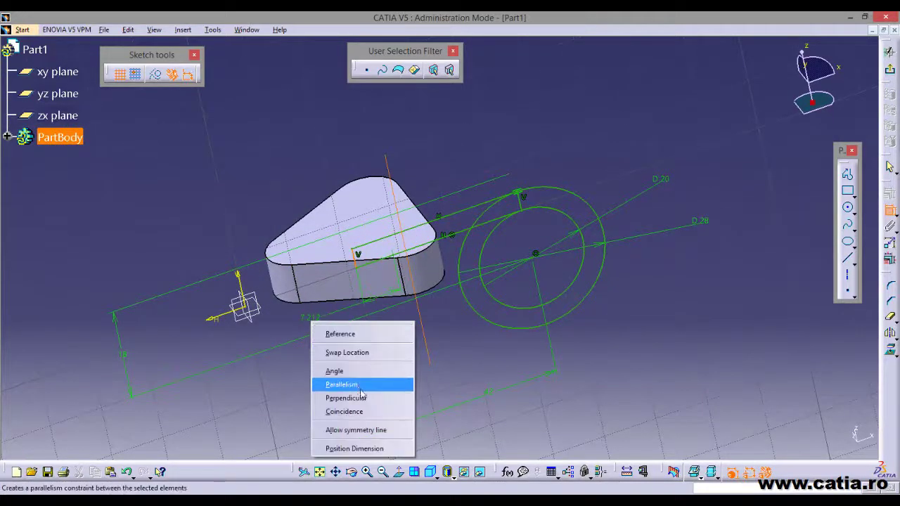
left_click(378, 412)
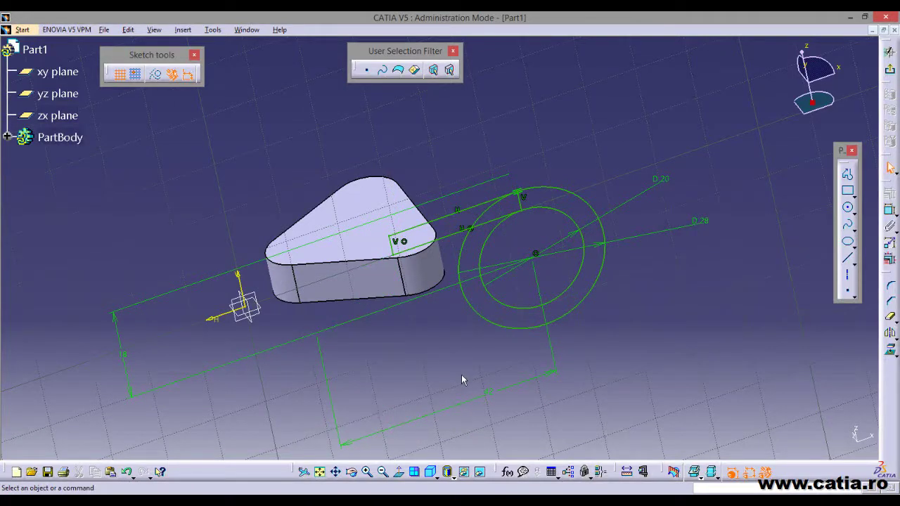
left_click(399, 472)
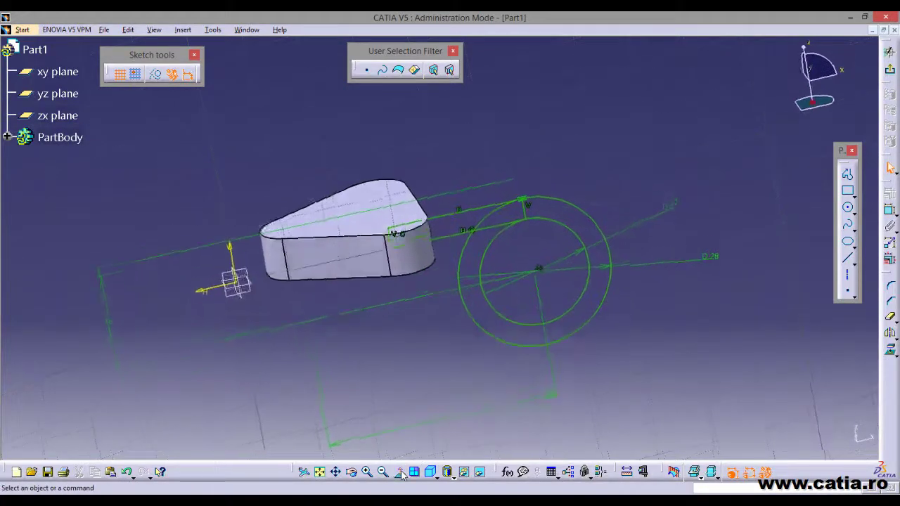
middle_click_drag(703, 382, 687, 351)
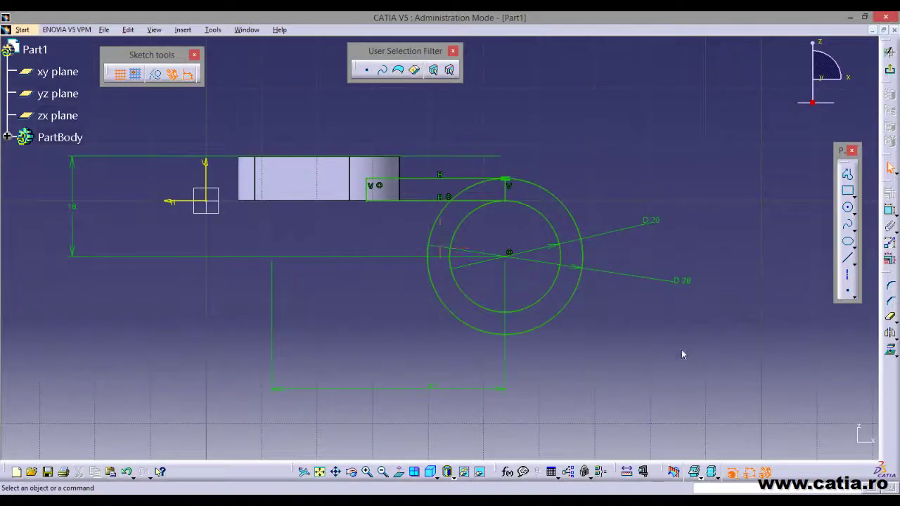
Trim the stray line piece, round the arm-to-outer-ring corner at R5, and exit the sketch.
left_click(890, 332)
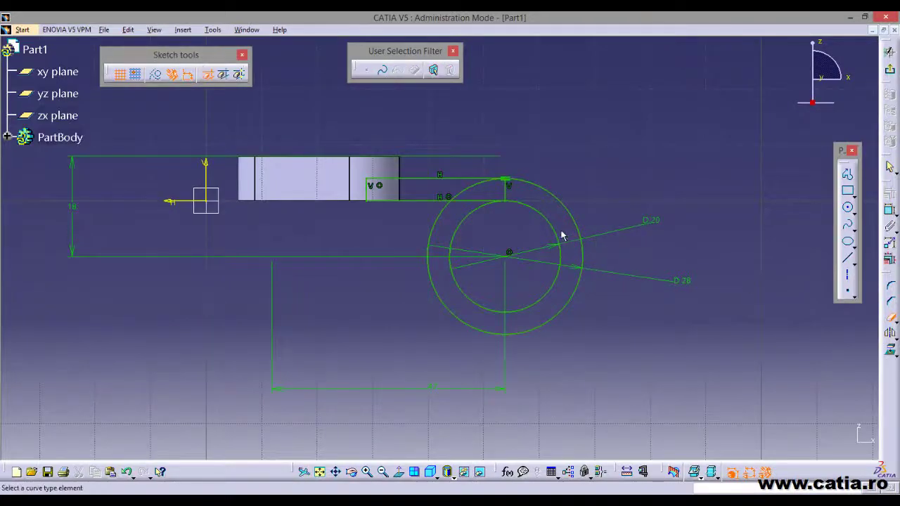
left_click(469, 194)
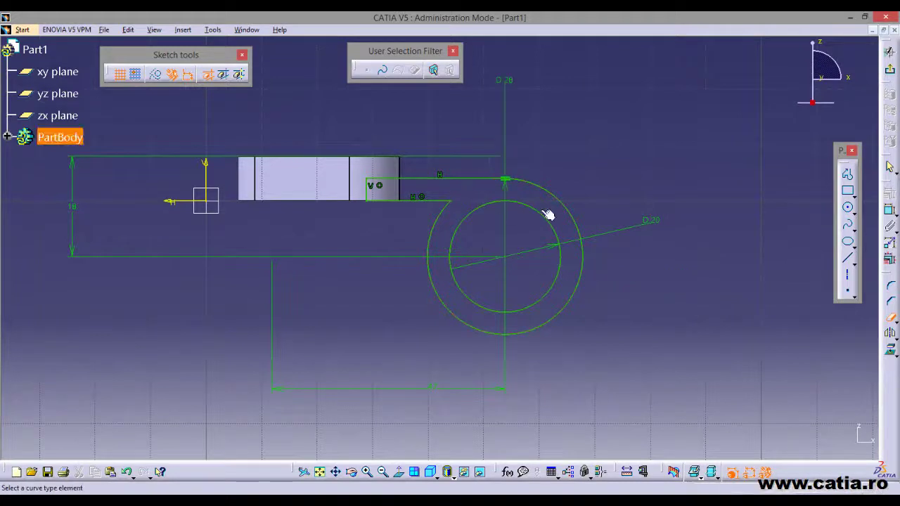
left_click(889, 284)
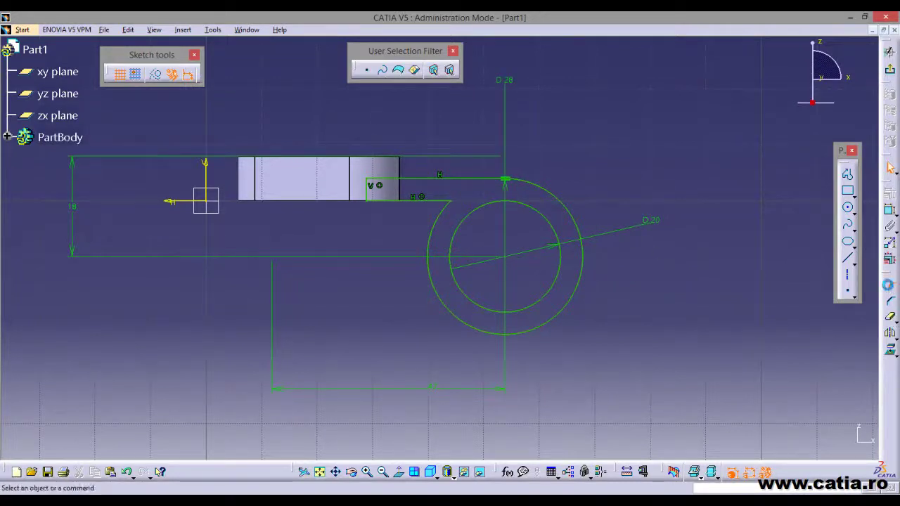
left_click(448, 214)
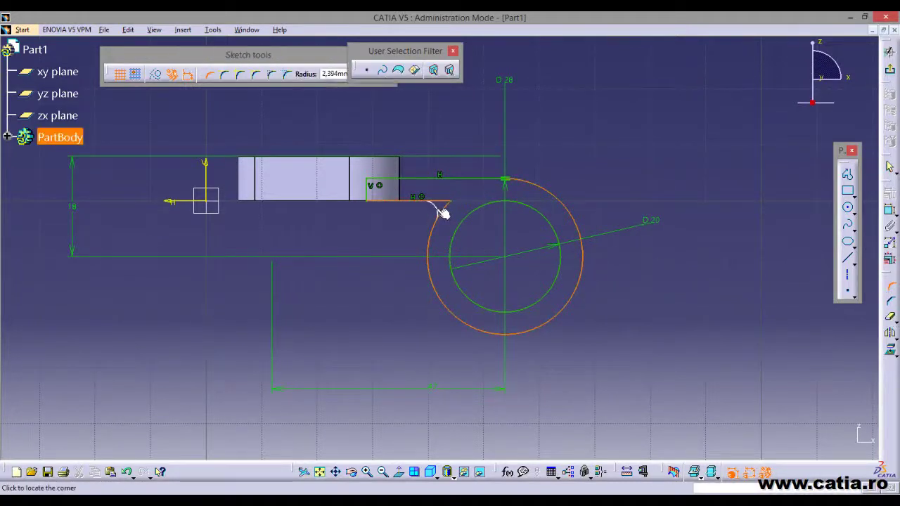
left_click(444, 212)
key("alt+Tab")
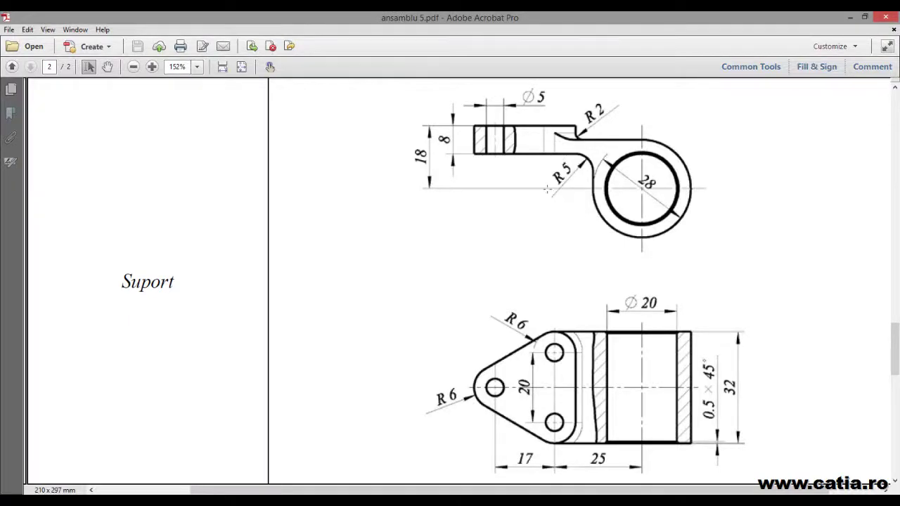
key("alt+Tab")
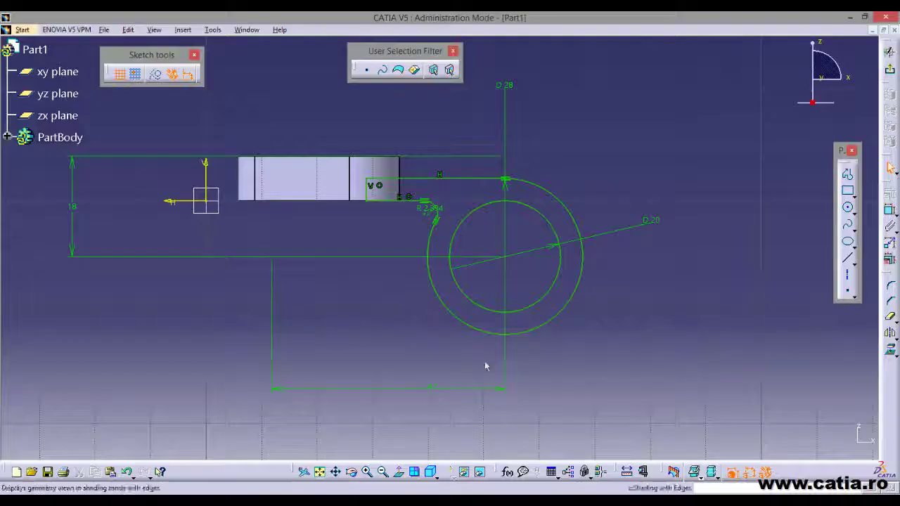
double_click(432, 209)
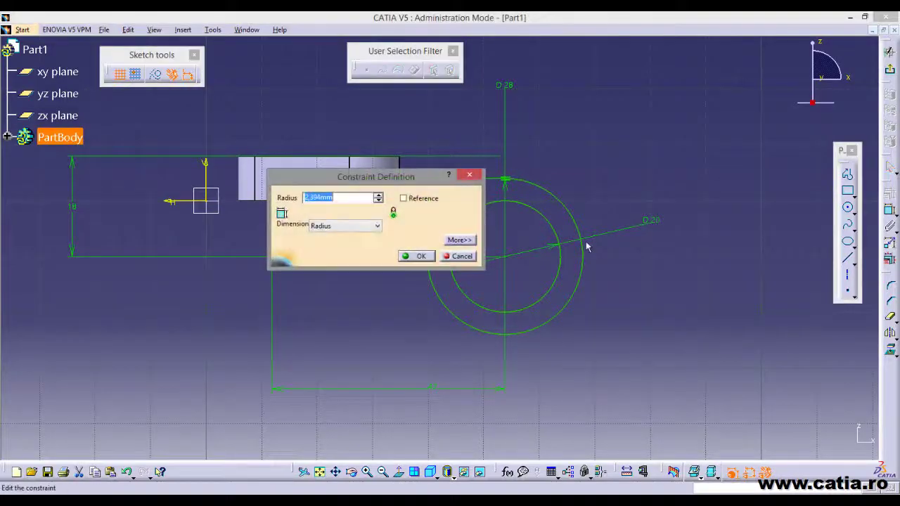
key("Return")
left_click(659, 316)
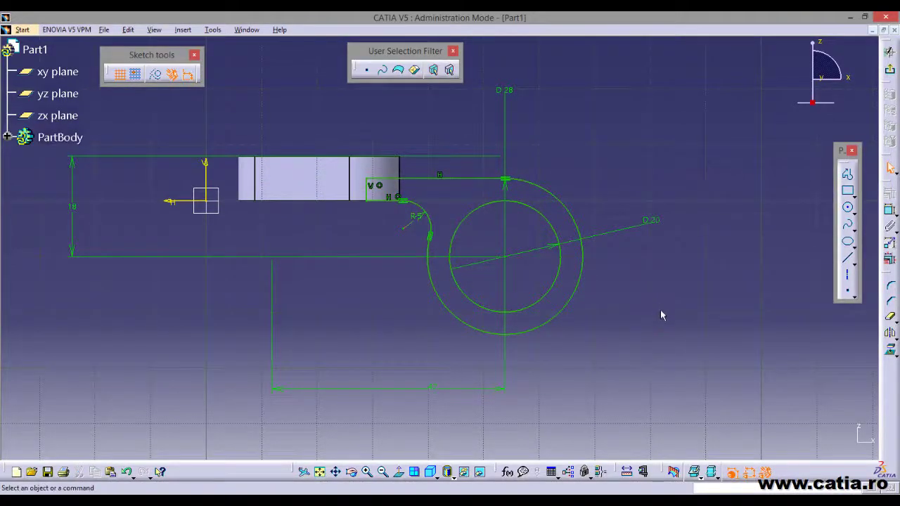
left_click(889, 52)
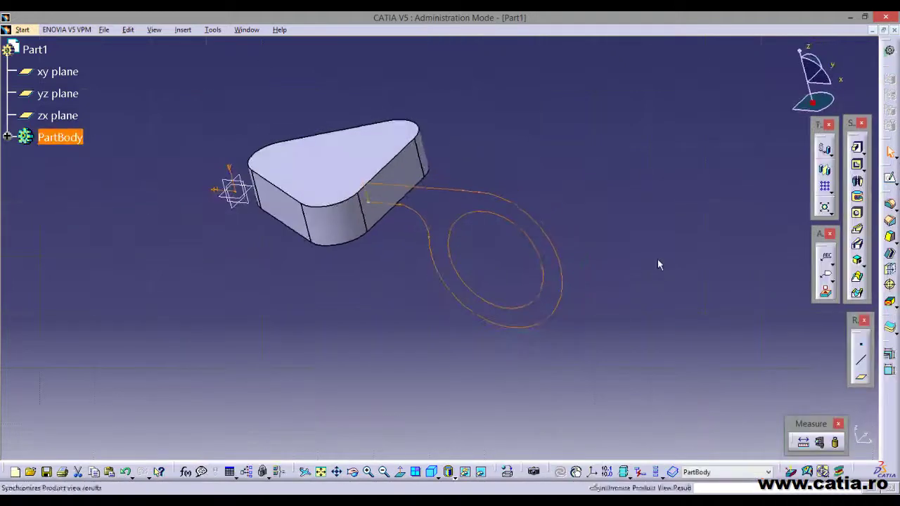
mouse_move(657, 258)
middle_mouse_down()
mouse_move(528, 361)
mouse_move(576, 347)
mouse_move(640, 307)
middle_mouse_up()
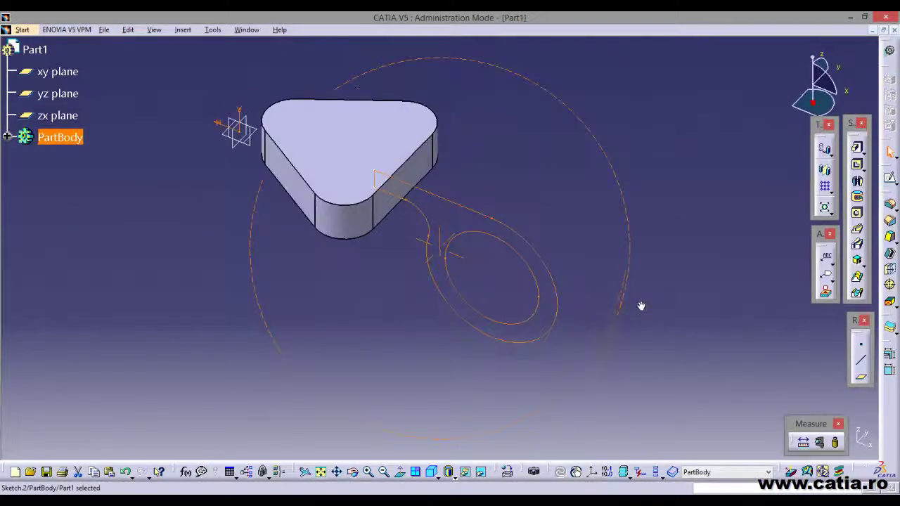
Pad the arm-and-ring sketch 16 mm with mirrored extent.
left_click(856, 147)
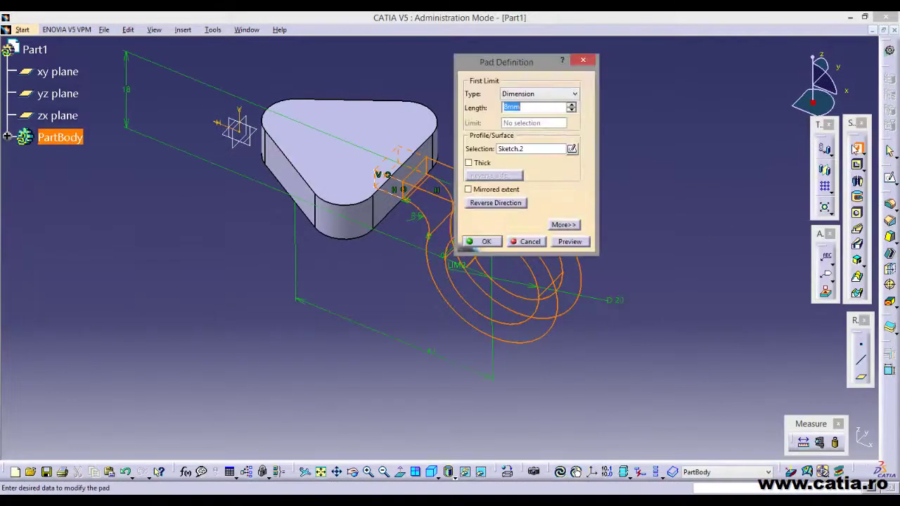
left_click(469, 189)
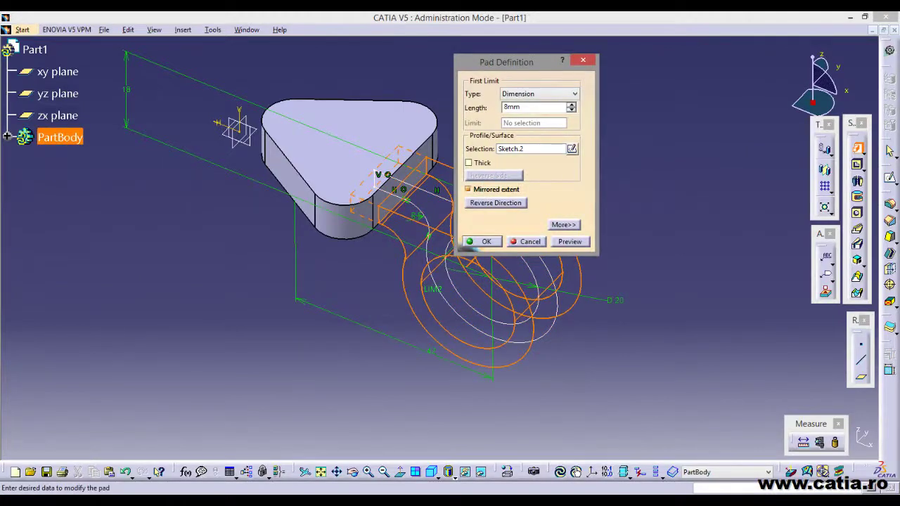
key("alt+Tab")
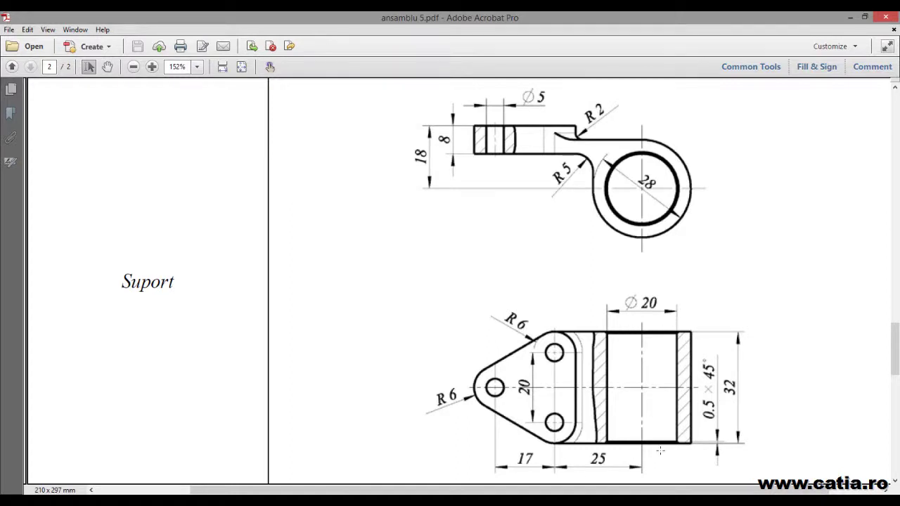
key("alt+Tab")
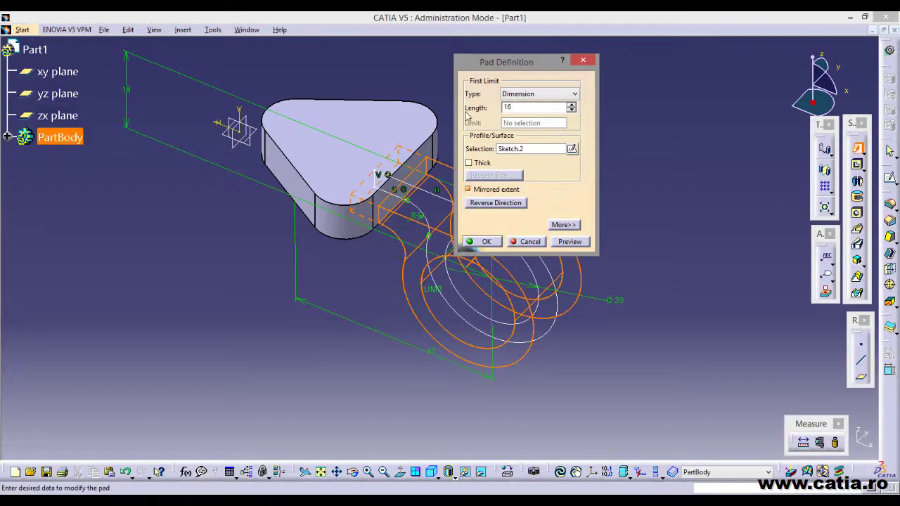
left_click(569, 242)
mouse_move(587, 251)
middle_mouse_down()
mouse_move(507, 302)
mouse_move(492, 281)
middle_mouse_up()
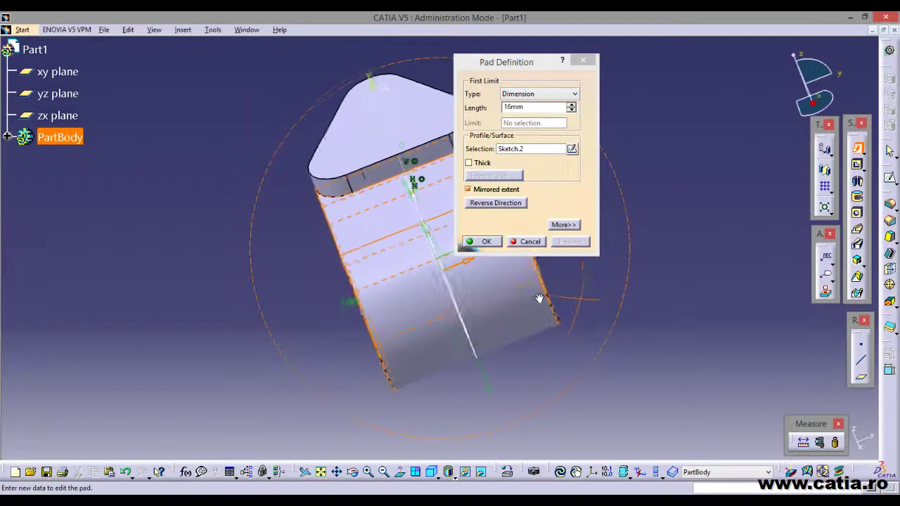
left_click(483, 241)
mouse_move(217, 314)
middle_mouse_down()
mouse_move(381, 291)
mouse_move(370, 315)
middle_mouse_up()
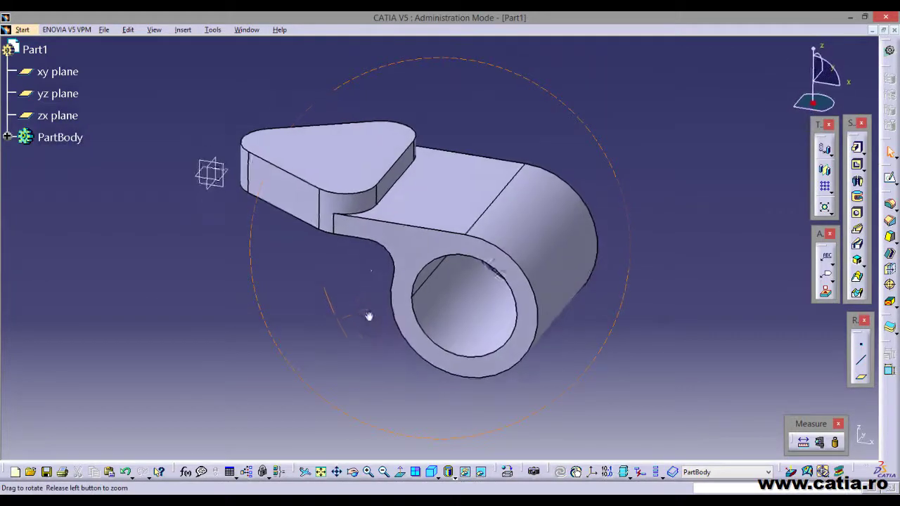
Fillet the arm-to-plate junction edge at 5 mm radius and pick the first ring-bore edge.
left_click(395, 185)
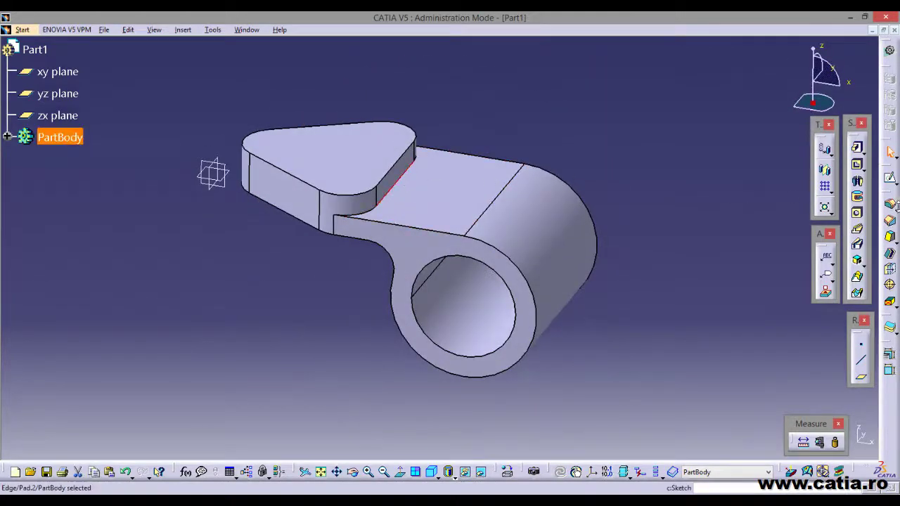
left_click(890, 205)
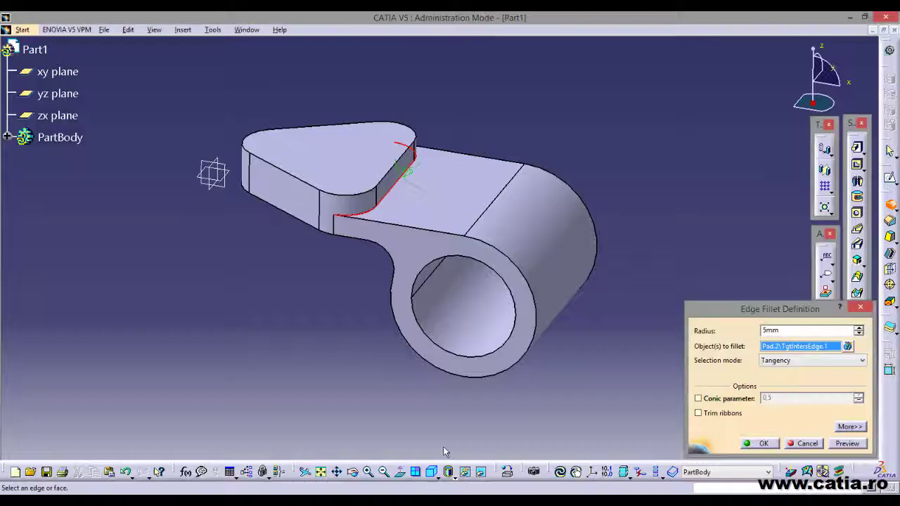
left_click_drag(782, 330, 733, 328)
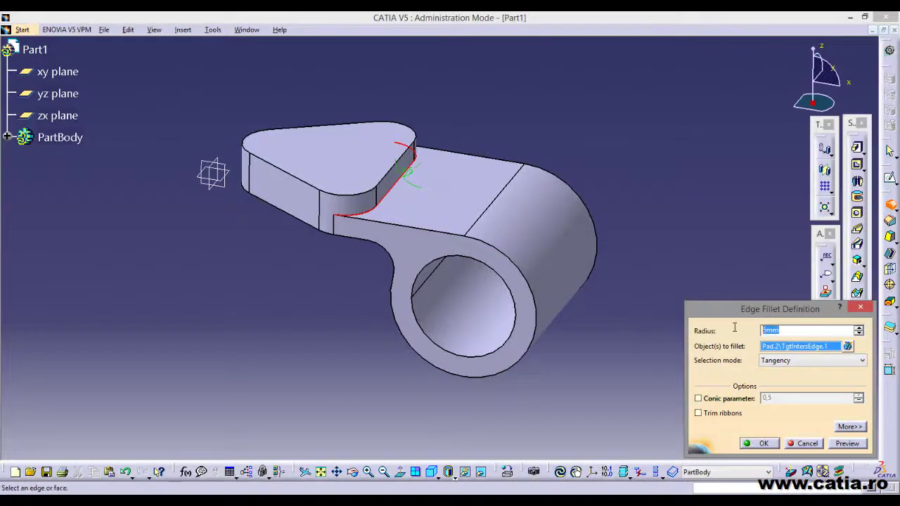
type("2")
key("Return")
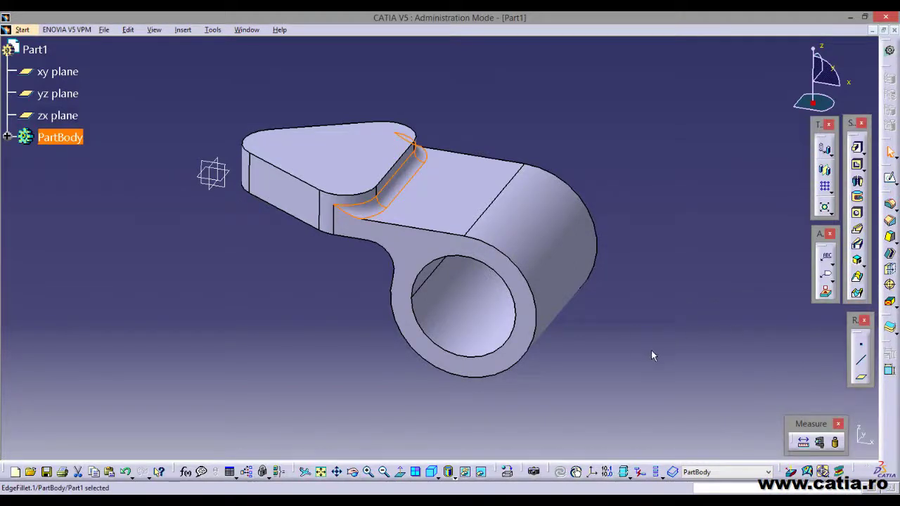
left_click(631, 354)
left_click(492, 361)
mouse_move(492, 361)
middle_mouse_down()
mouse_move(631, 333)
mouse_move(492, 348)
middle_mouse_up()
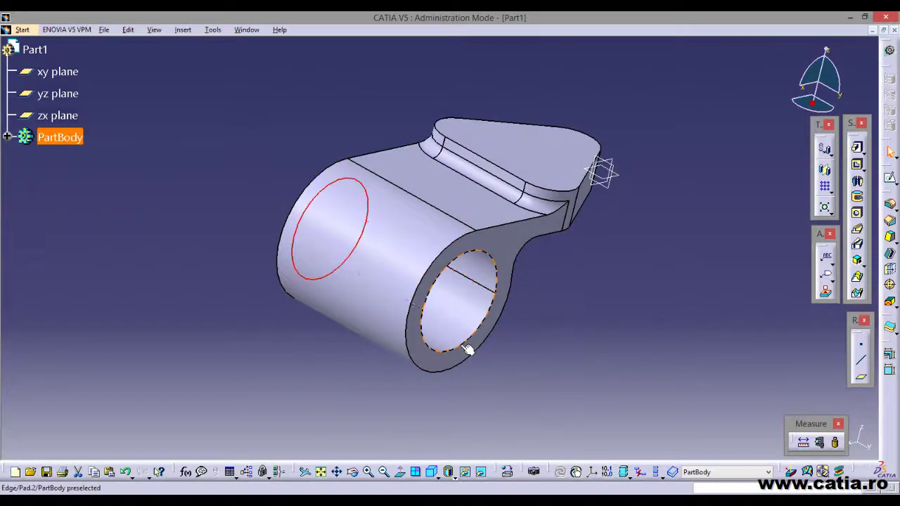
Chamfer both ring-bore edges 0.5 mm at 45° and bring up the reference drawing.
left_click(462, 346)
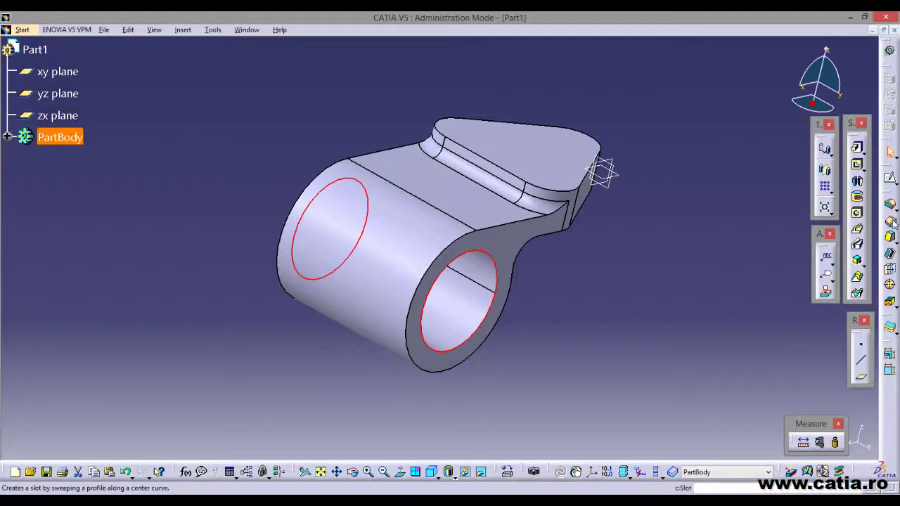
left_click(891, 222)
type("0.5")
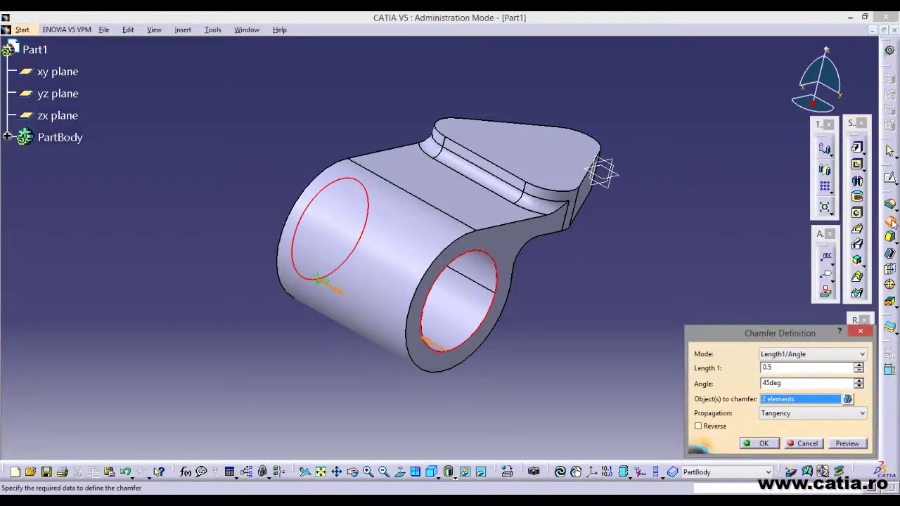
key("Return")
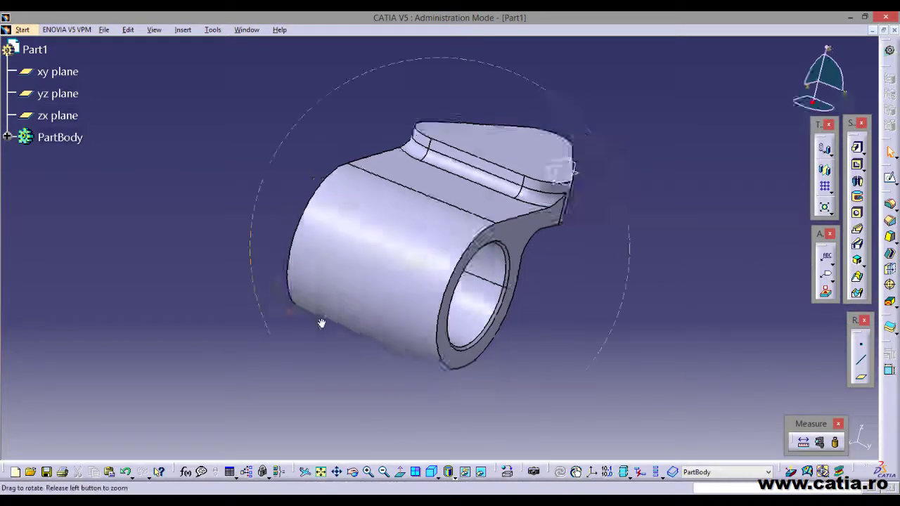
mouse_move(313, 328)
middle_mouse_down()
mouse_move(444, 333)
mouse_move(360, 300)
mouse_move(344, 347)
middle_mouse_up()
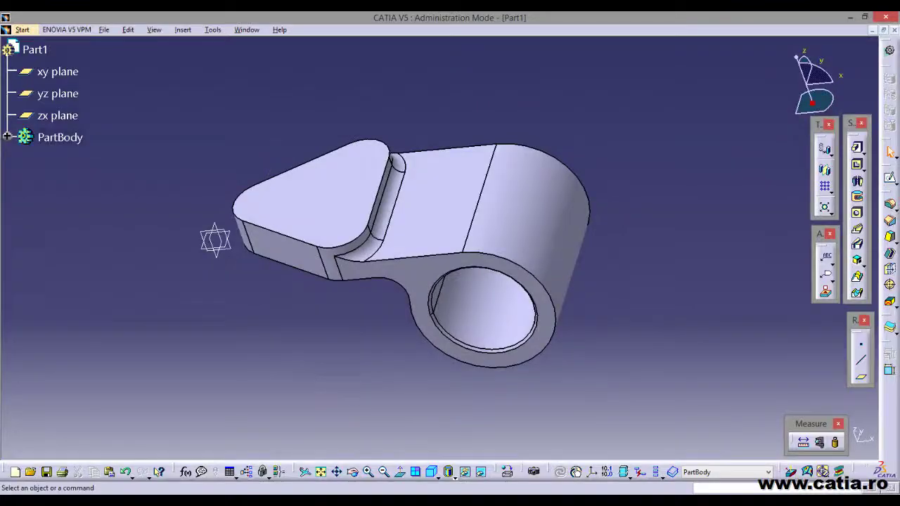
key("alt+Tab")
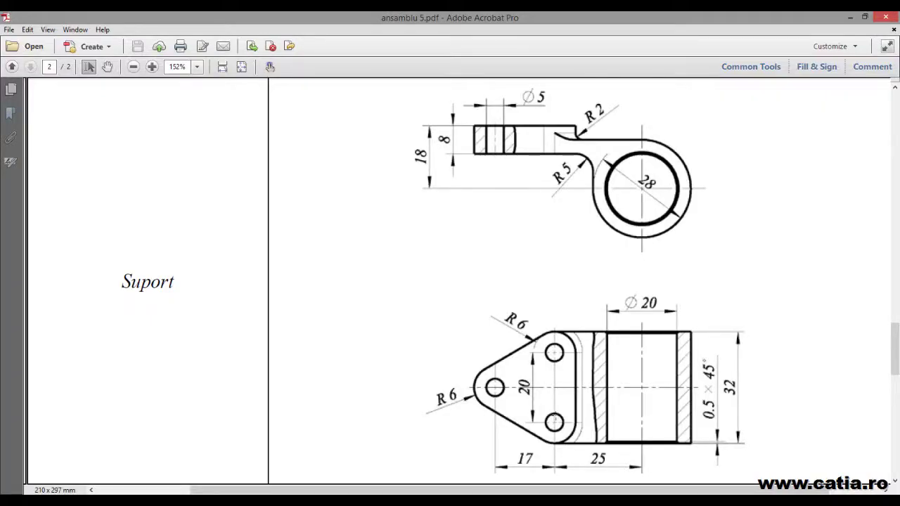
Place a hole on the plate's top face, concentric with the rounded tip arc.
key("alt+Tab")
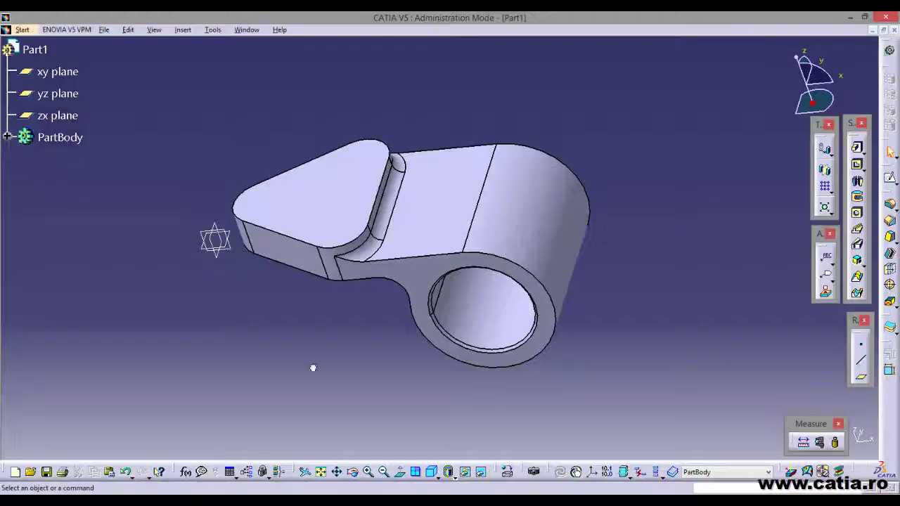
left_click(335, 198)
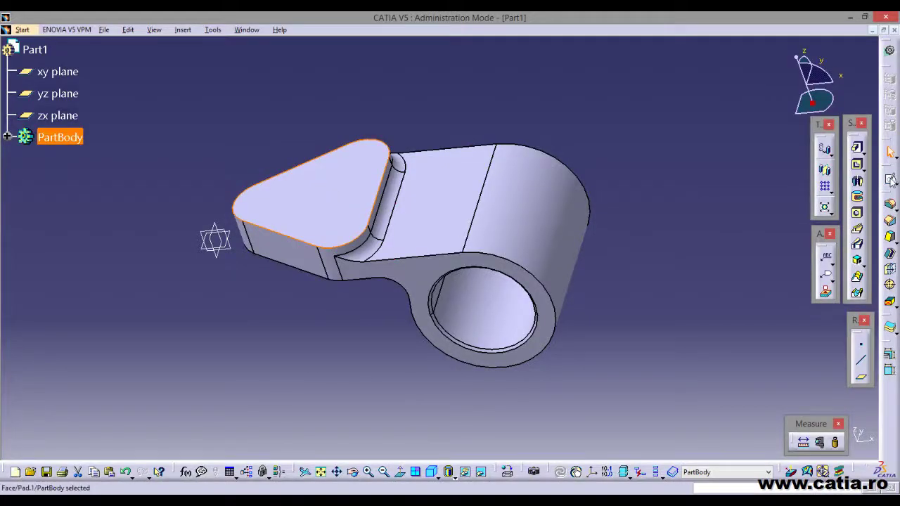
left_click(858, 215)
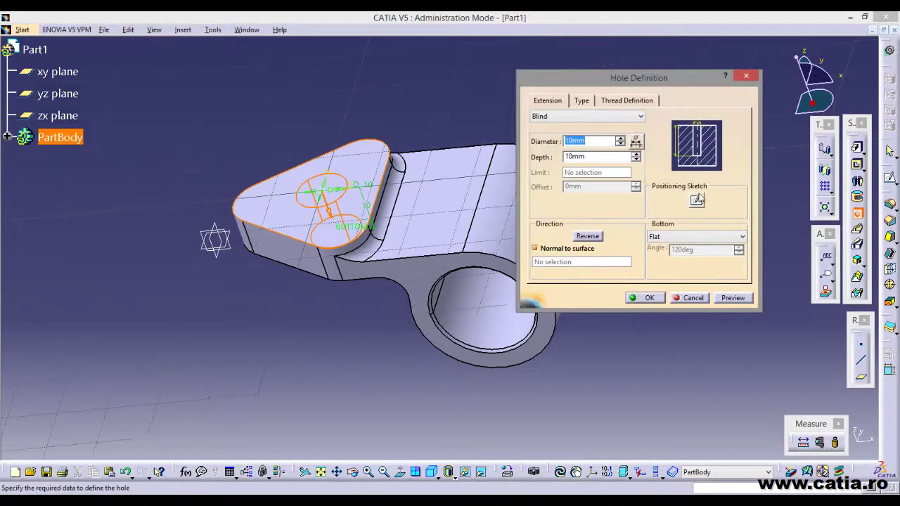
left_click(698, 199)
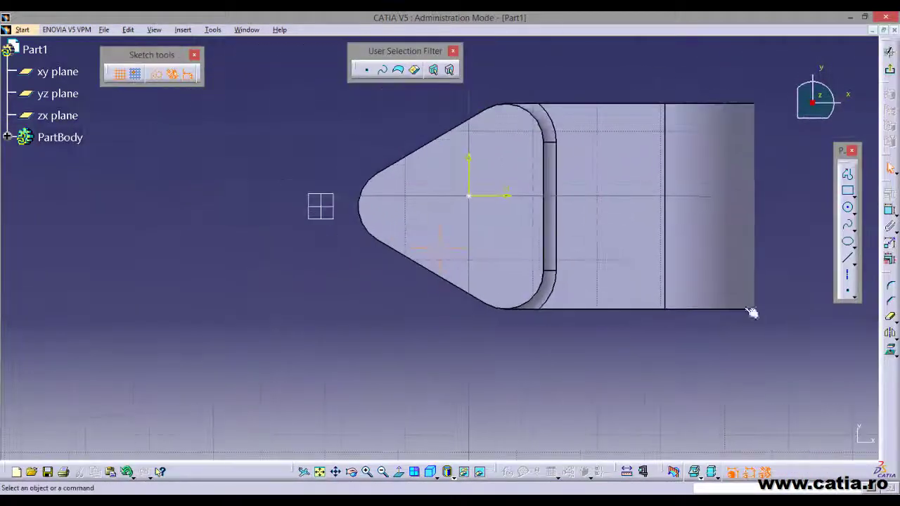
left_click(889, 209)
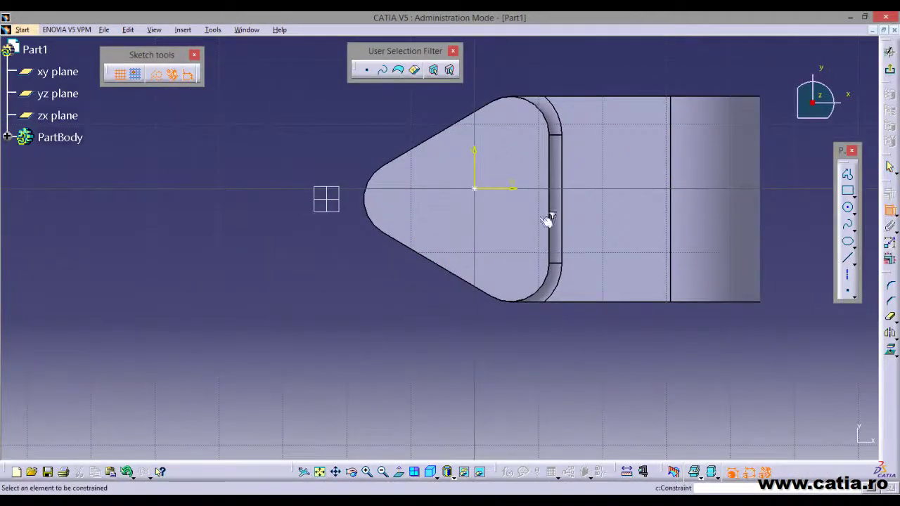
left_click(476, 192)
left_click(370, 197)
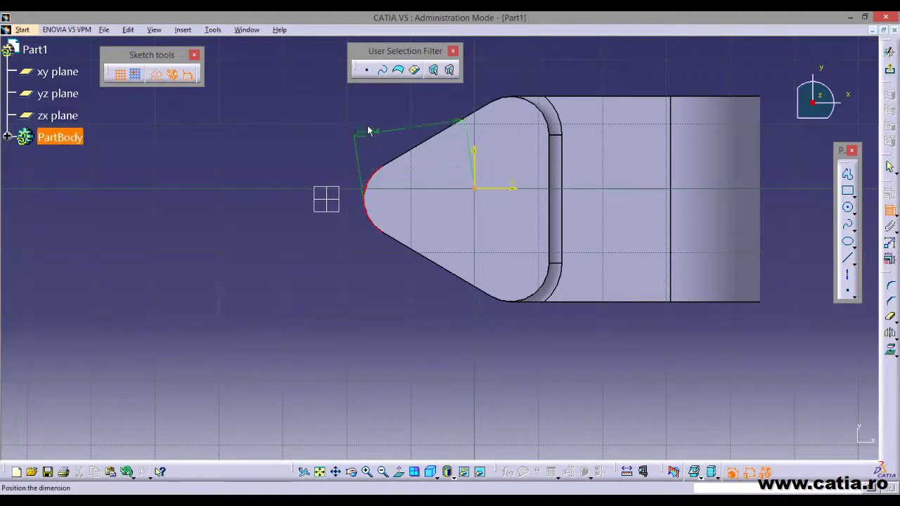
right_click(367, 128)
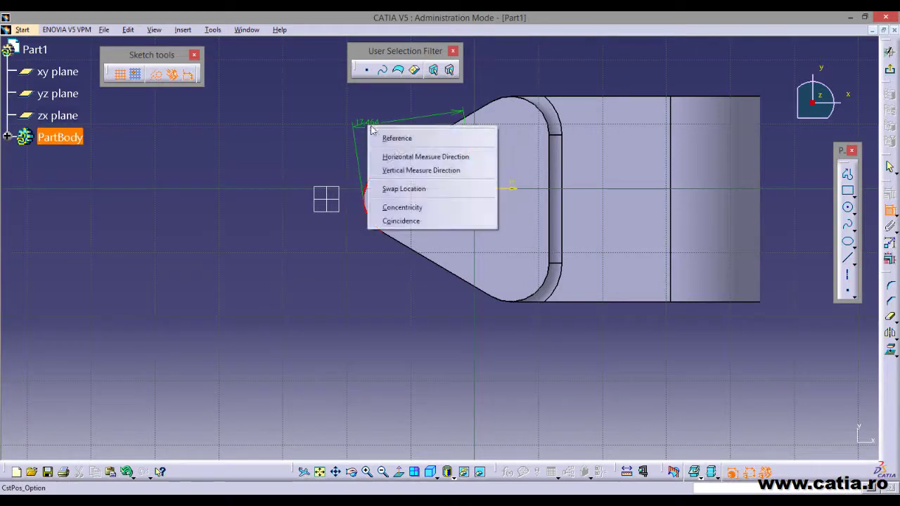
left_click(436, 208)
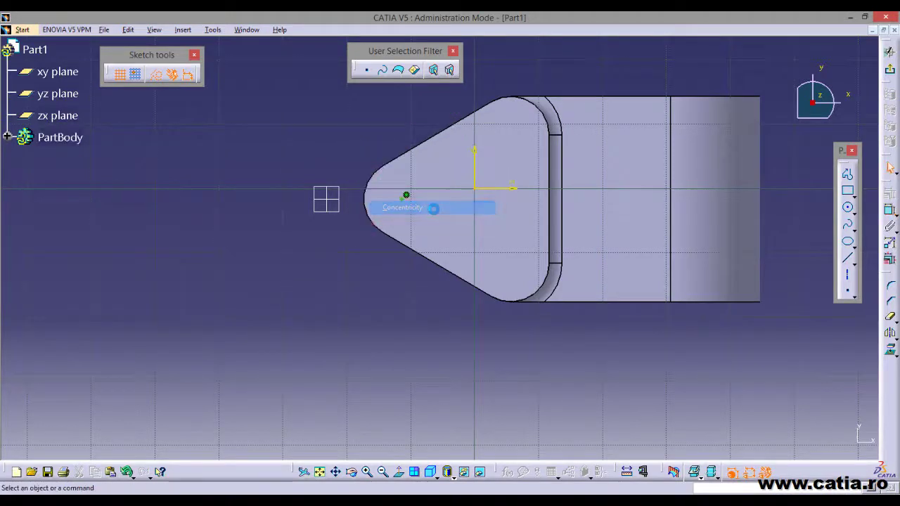
Set the hole's extension to Up To Next and create it.
left_click(890, 72)
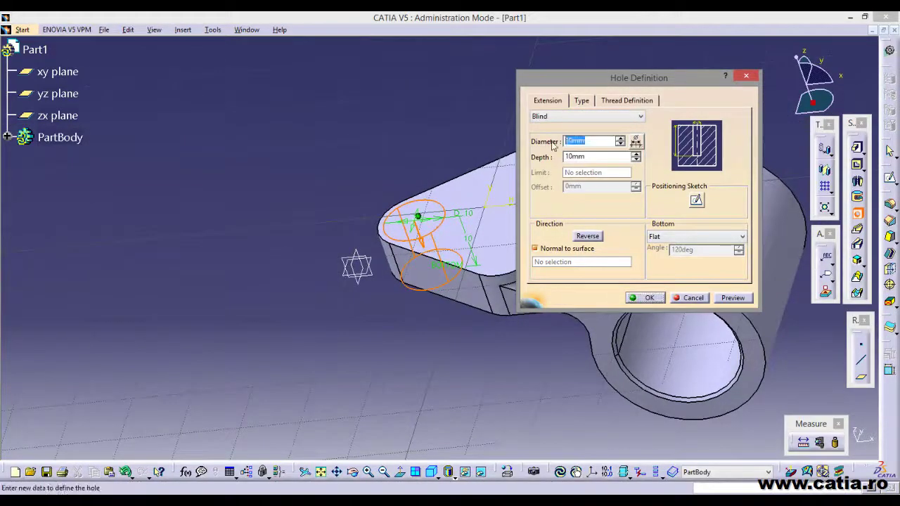
left_click(587, 118)
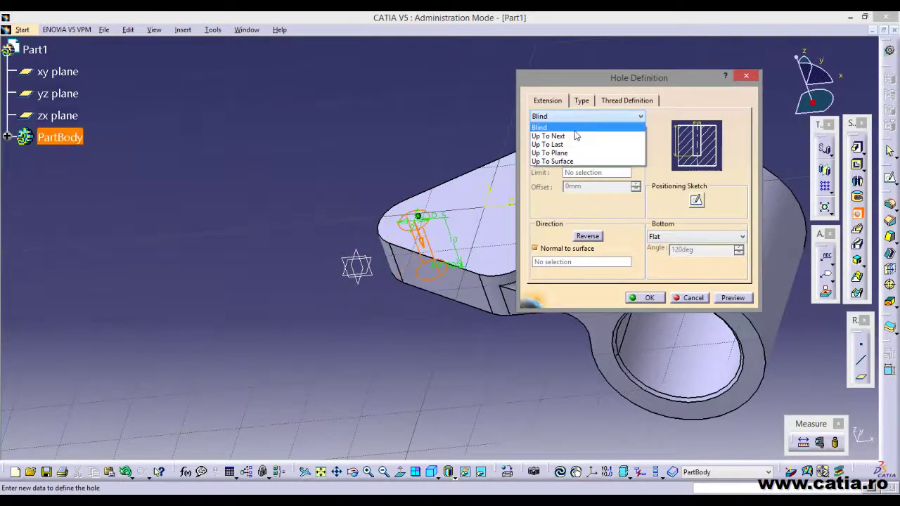
left_click(576, 132)
left_click(647, 298)
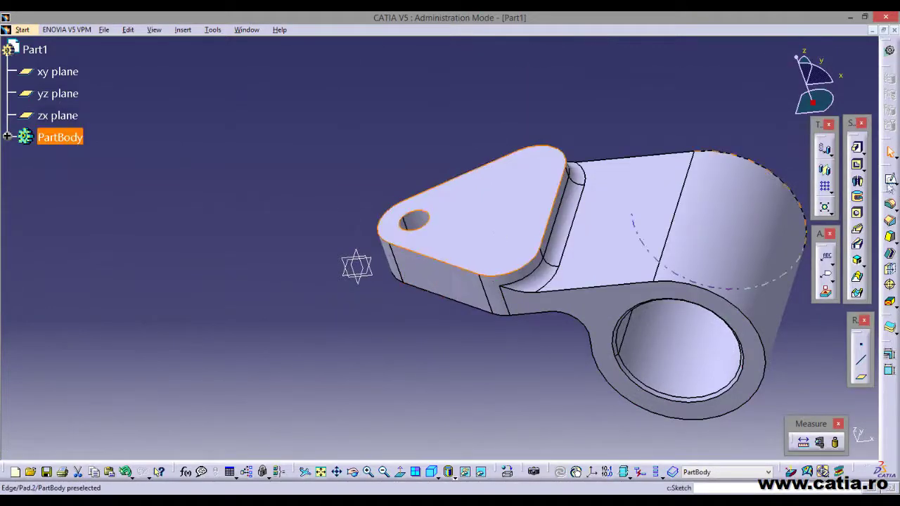
Create Sketch.5 on the plate face with the plate's edges projected into it.
left_click(856, 147)
mouse_move(470, 401)
middle_mouse_down()
mouse_move(544, 354)
mouse_move(535, 273)
middle_mouse_up()
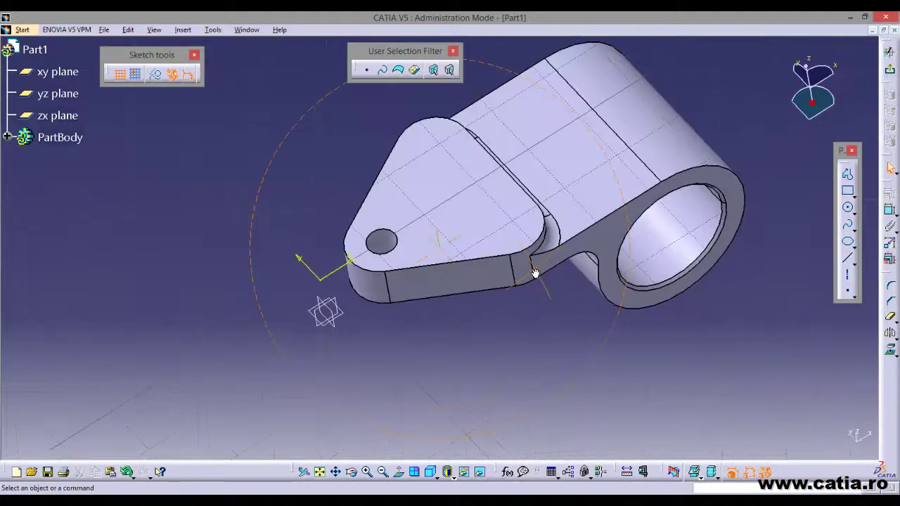
left_click(890, 352)
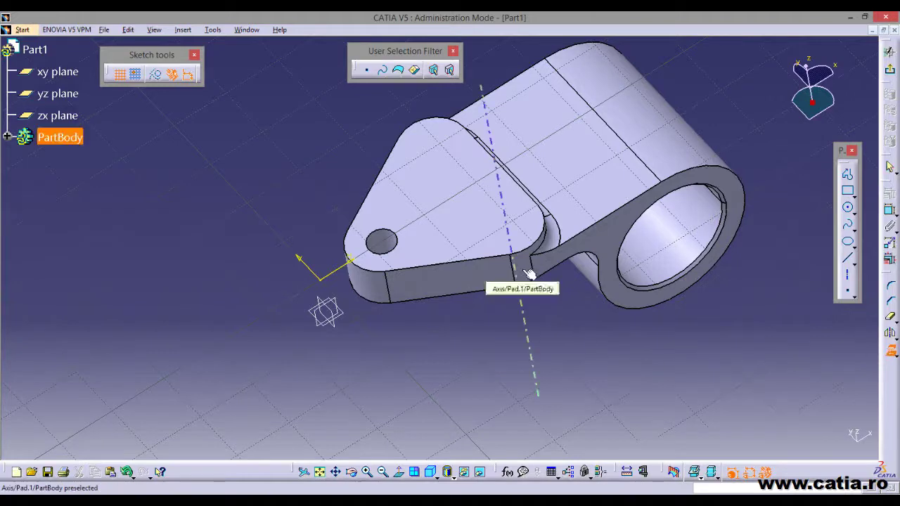
mouse_move(527, 279)
middle_mouse_down()
mouse_move(616, 358)
mouse_move(662, 328)
middle_mouse_up()
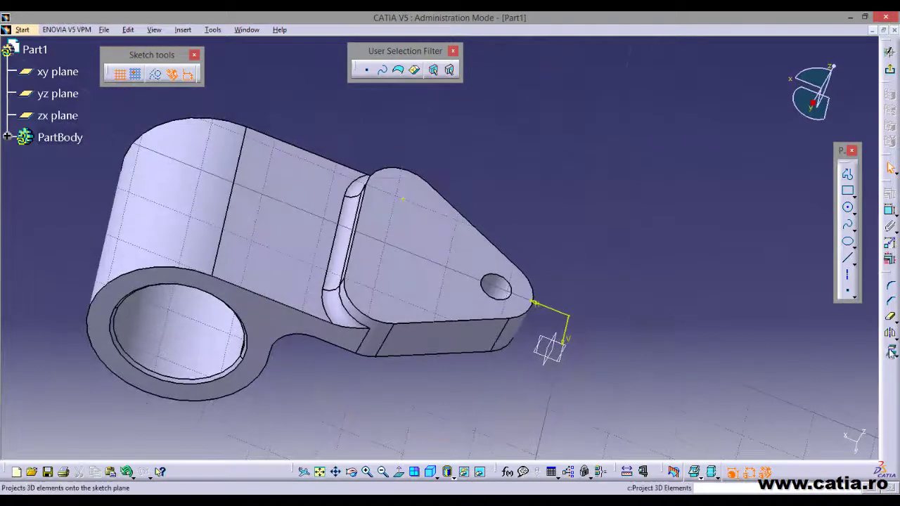
mouse_move(649, 377)
middle_mouse_down()
mouse_move(527, 395)
mouse_move(437, 358)
middle_mouse_up()
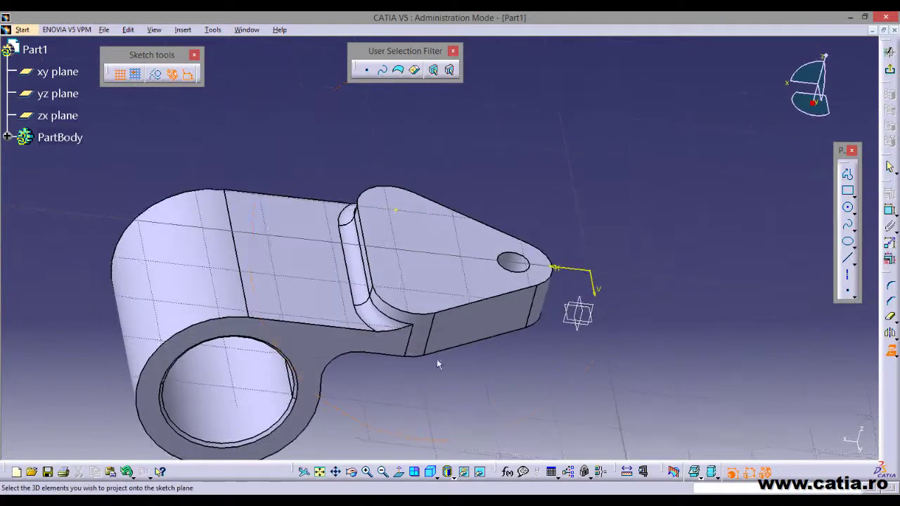
left_click(426, 333)
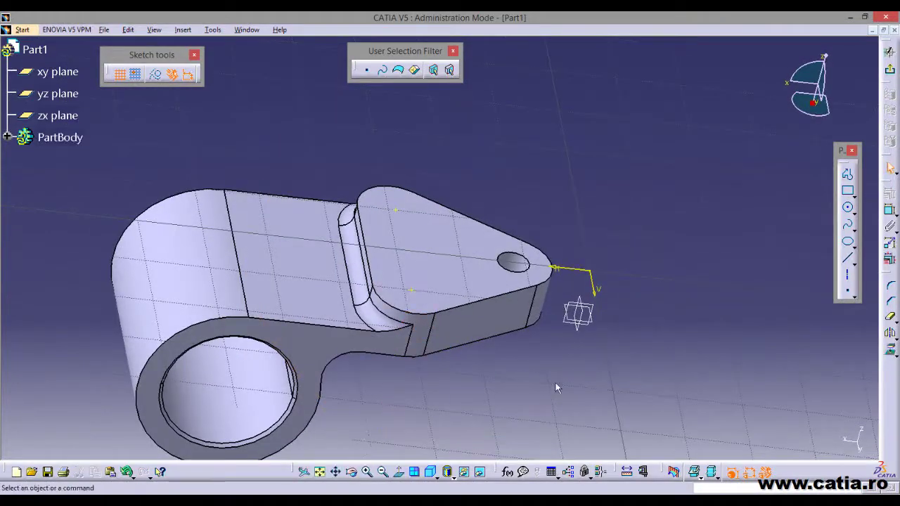
left_click(889, 53)
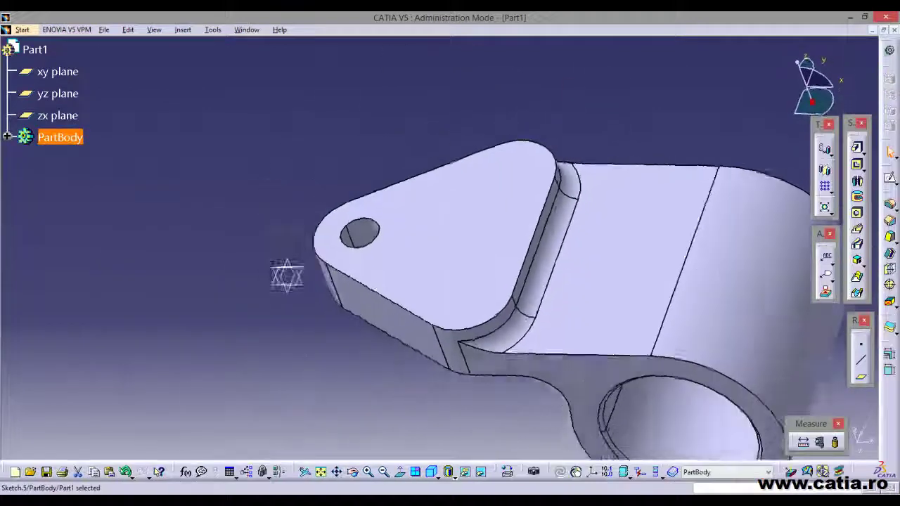
Copy Hole.1 to Sketch.5's points with a User Pattern, giving the plate three holes.
left_click(8, 137)
left_click(69, 291)
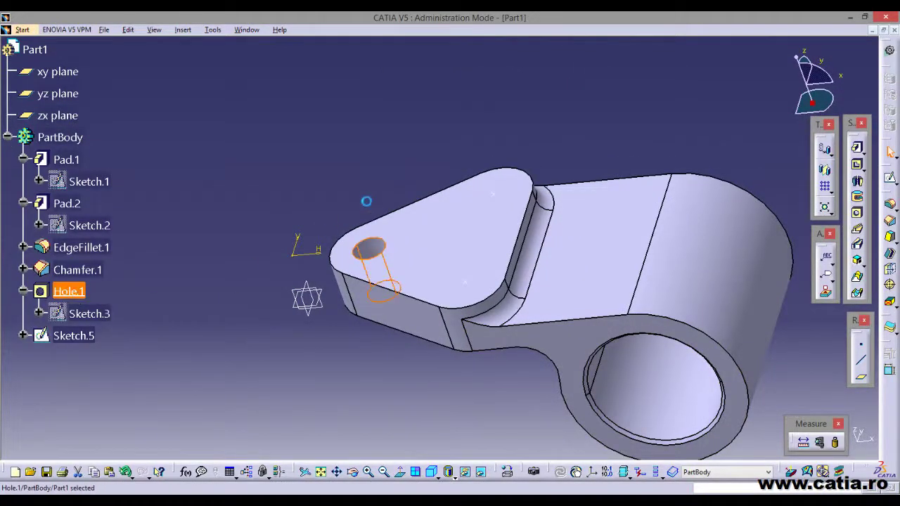
mouse_move(366, 201)
middle_mouse_down()
mouse_move(436, 199)
mouse_move(435, 315)
mouse_move(468, 269)
middle_mouse_up()
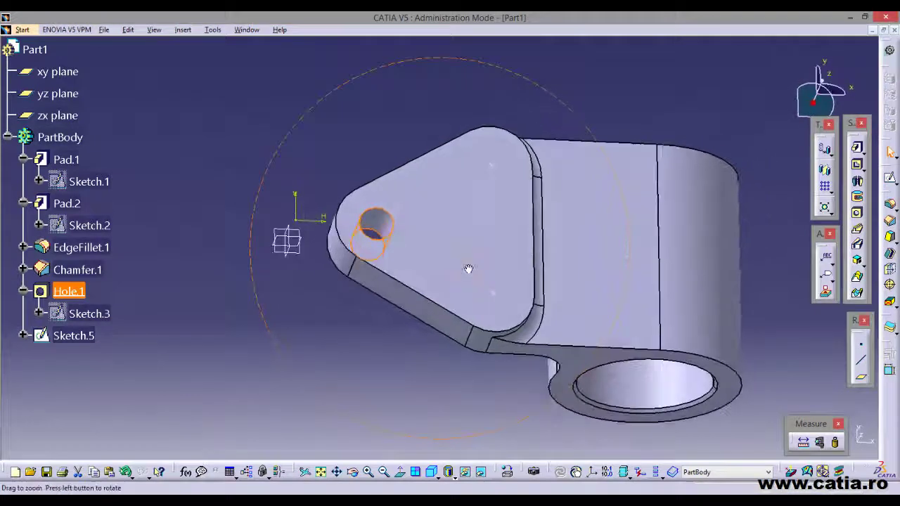
left_click(830, 191)
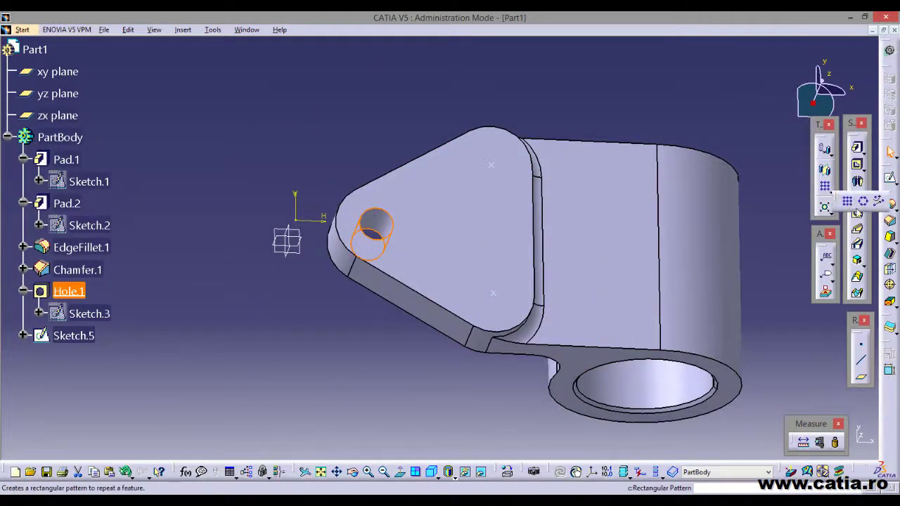
left_click(879, 201)
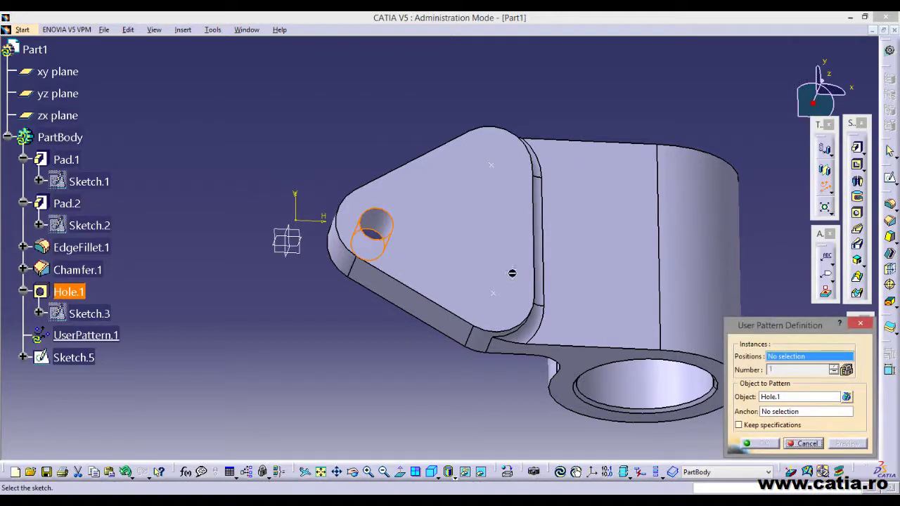
left_click(83, 360)
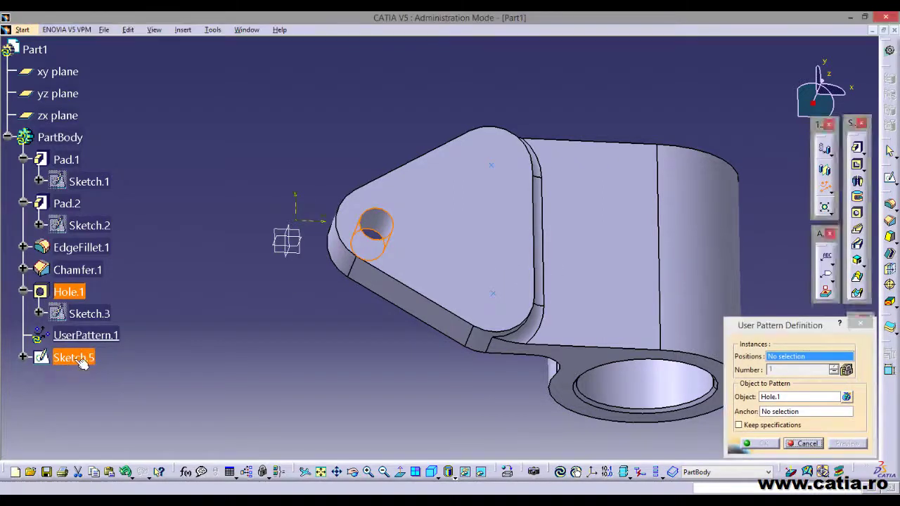
left_click(855, 445)
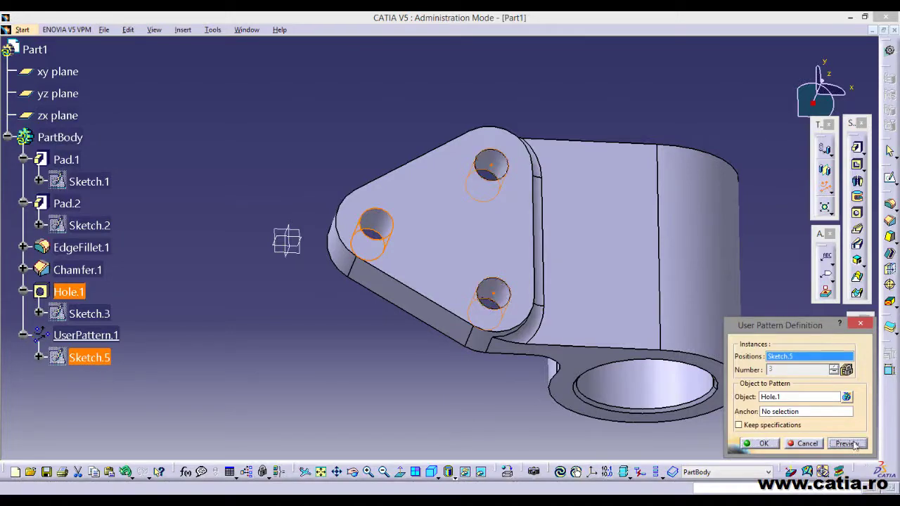
middle_click_drag(526, 445, 633, 399)
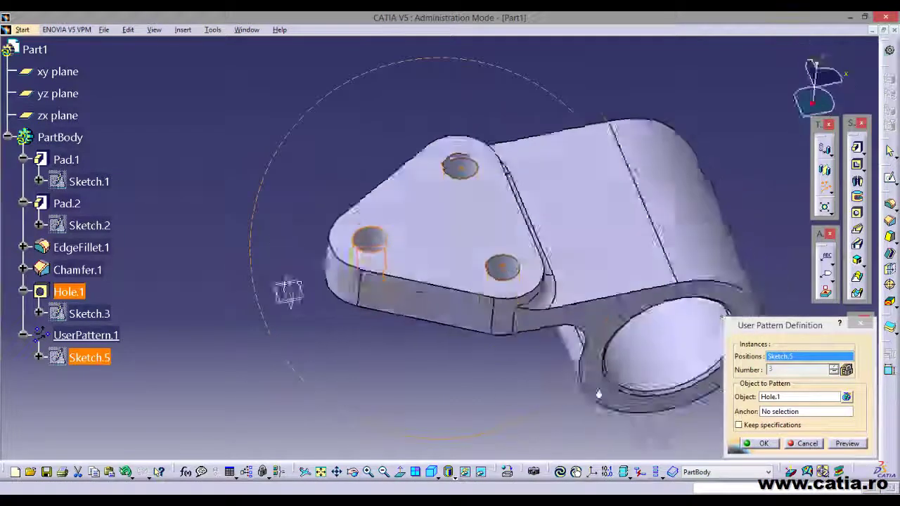
left_click(763, 444)
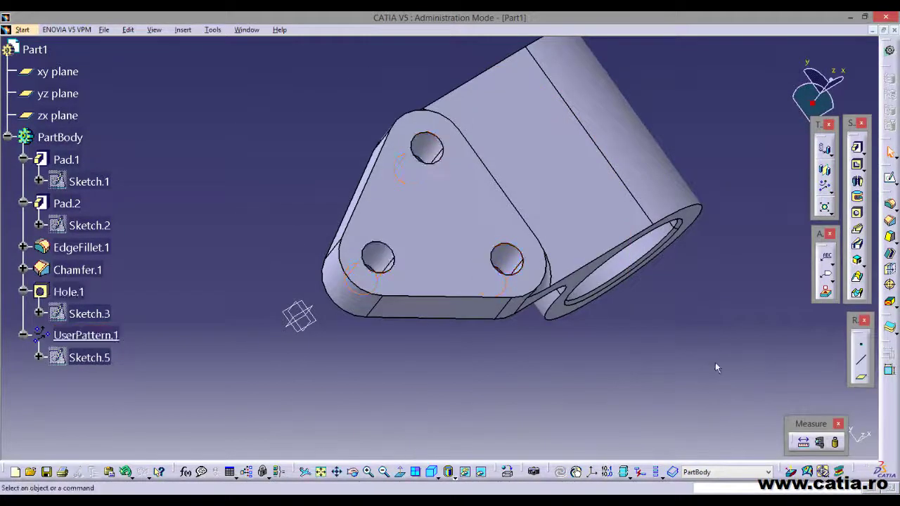
mouse_move(714, 362)
middle_mouse_down()
mouse_move(540, 256)
mouse_move(667, 328)
middle_mouse_up()
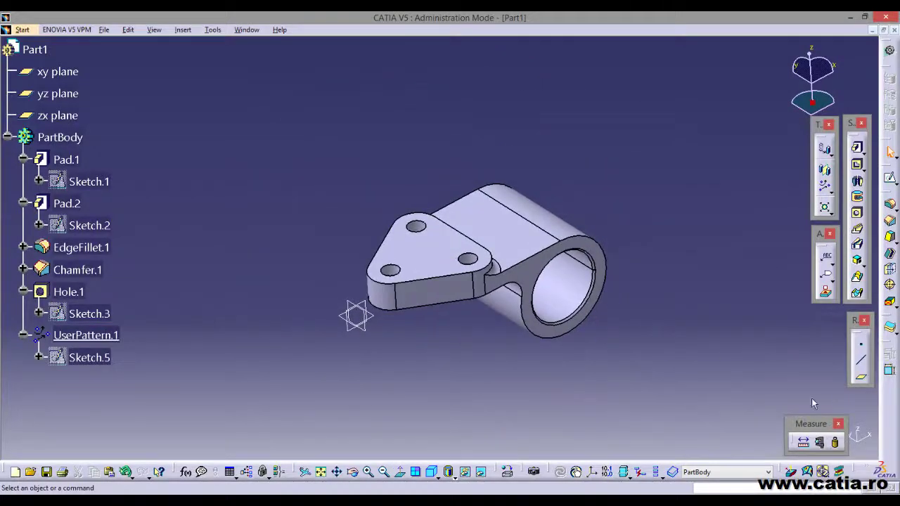
Measure Part1's inertia properties, saving MeasureVolume.1: volume 16380,04 mm3, surface area 8068,309 mm2.
left_click(820, 443)
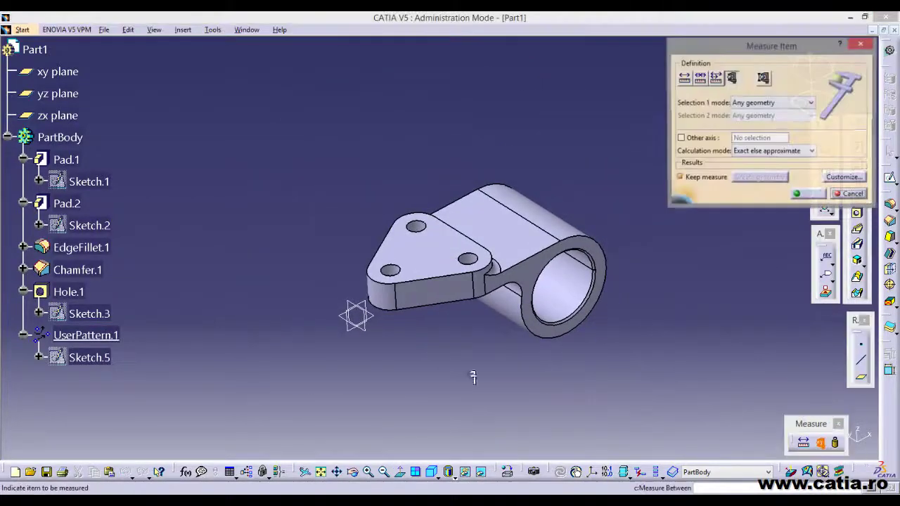
left_click(50, 51)
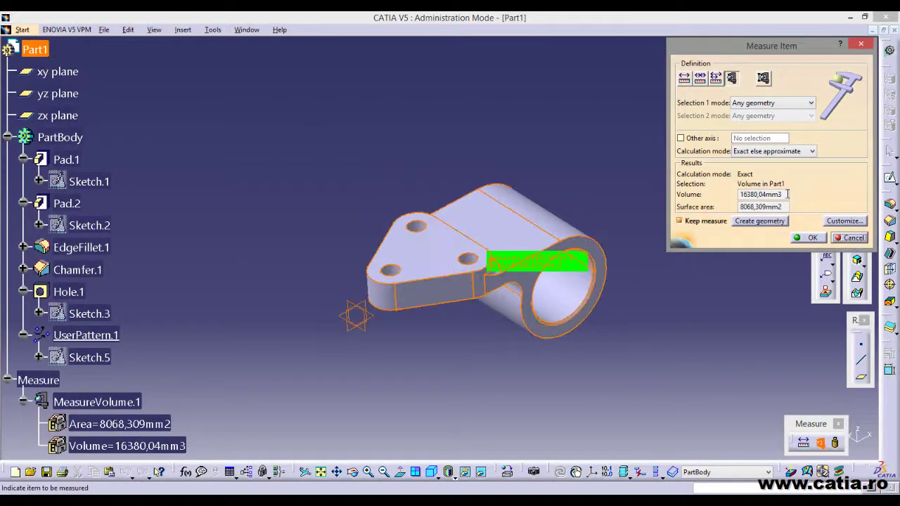
left_click_drag(787, 194, 696, 207)
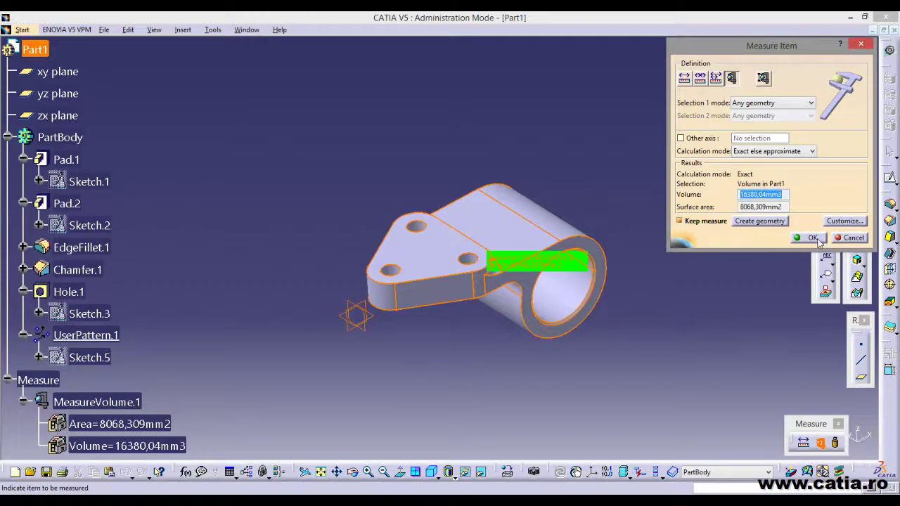